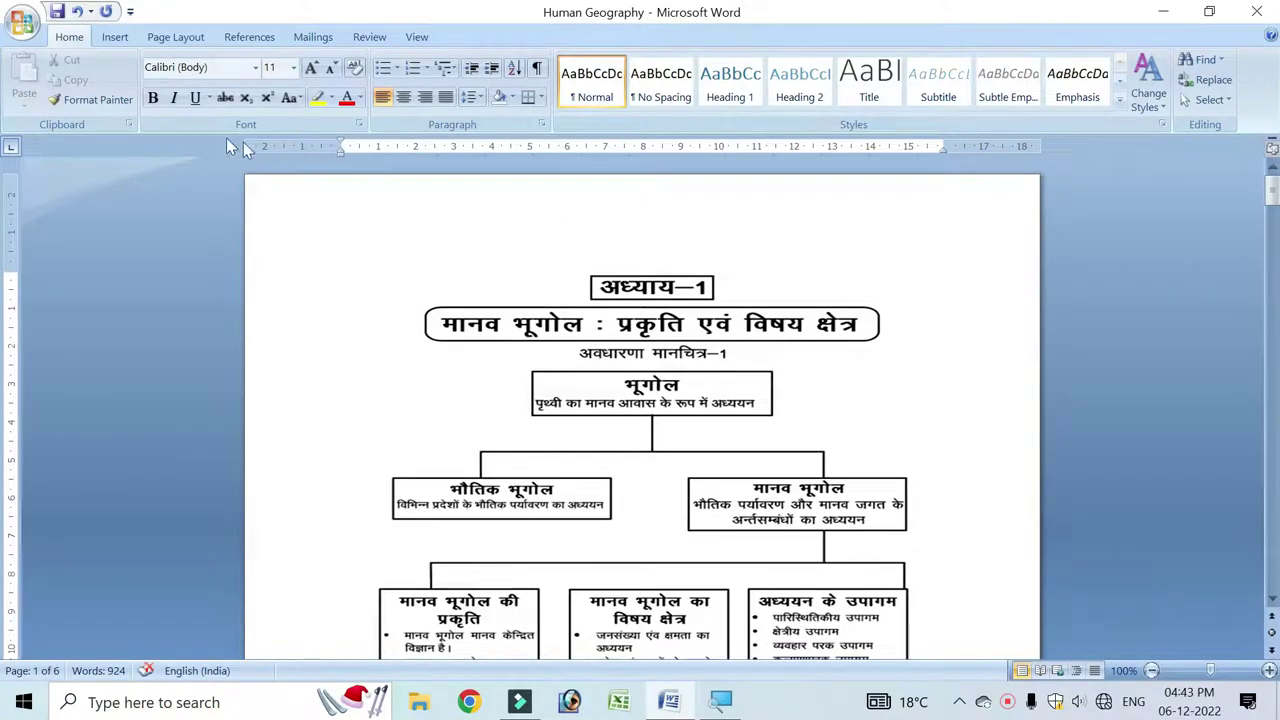
Switch to the Insert ribbon to reach the Header & Footer group
left_click(115, 37)
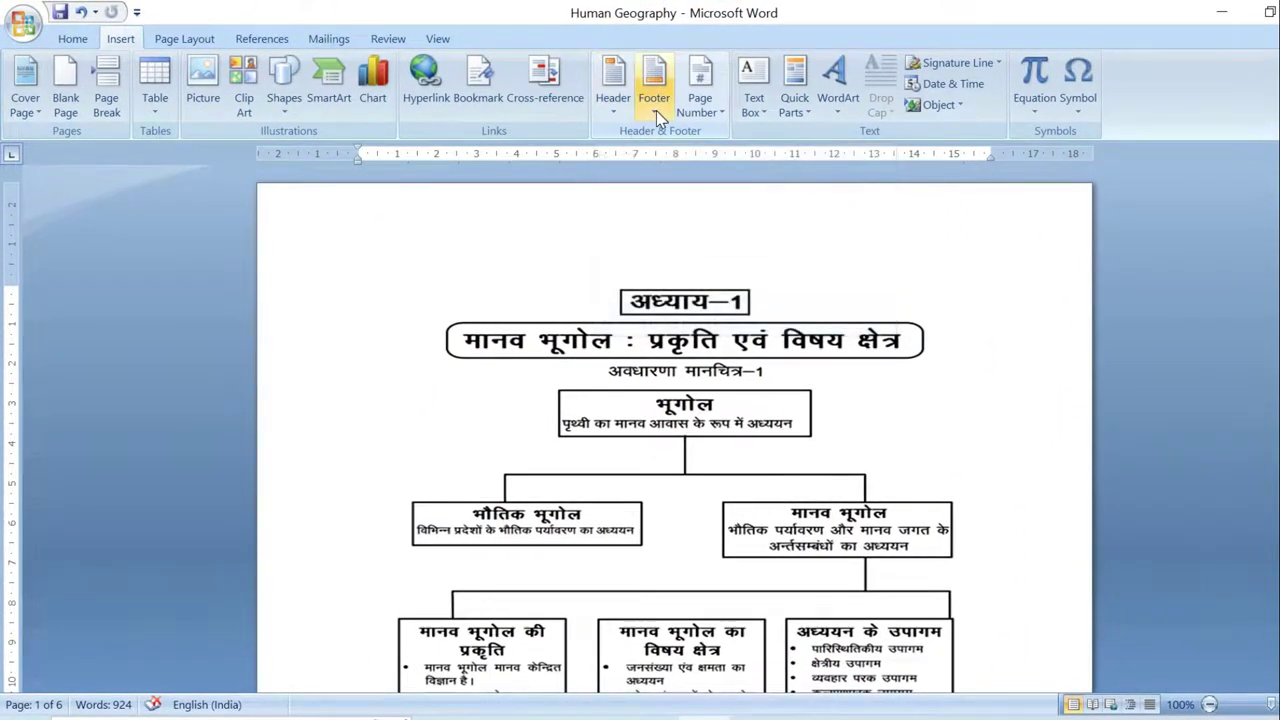
Insert the built-in Alphabet header with its '[Type the document title]' placeholder
left_click(614, 117)
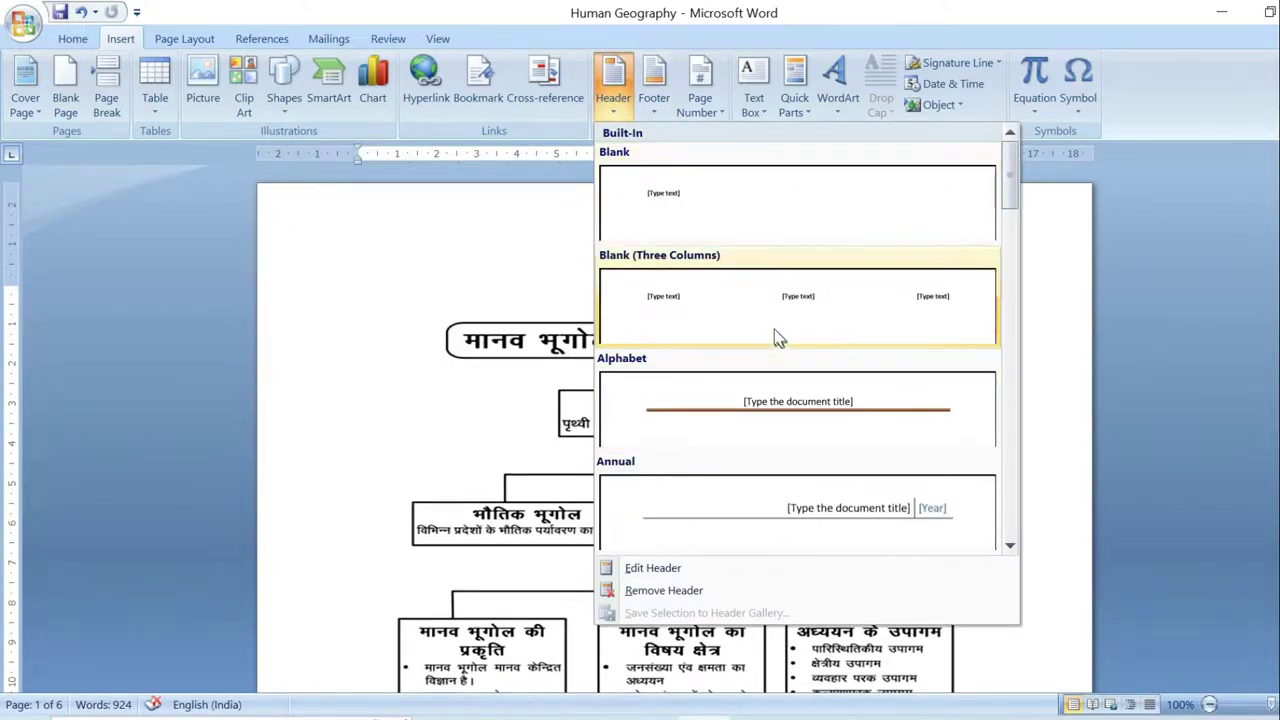
scroll(811, 466, "down", 5)
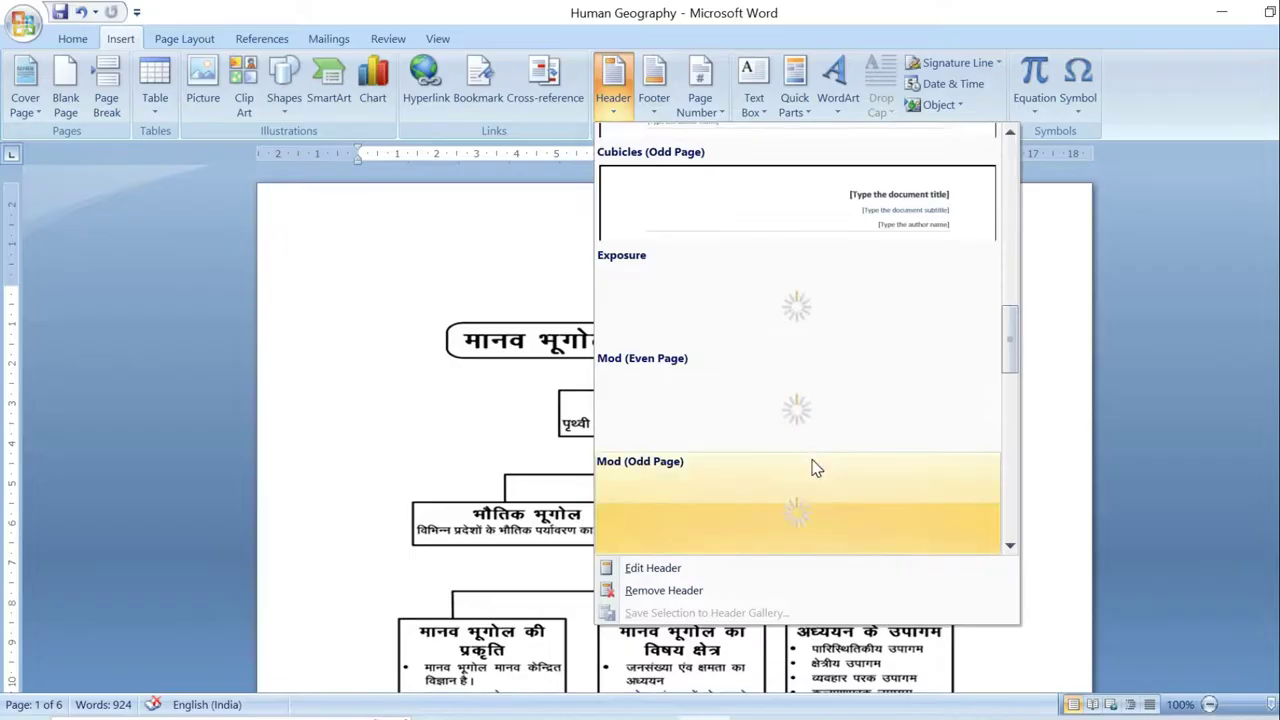
scroll(971, 394, "down", 8)
left_click_drag(1013, 488, 1010, 160)
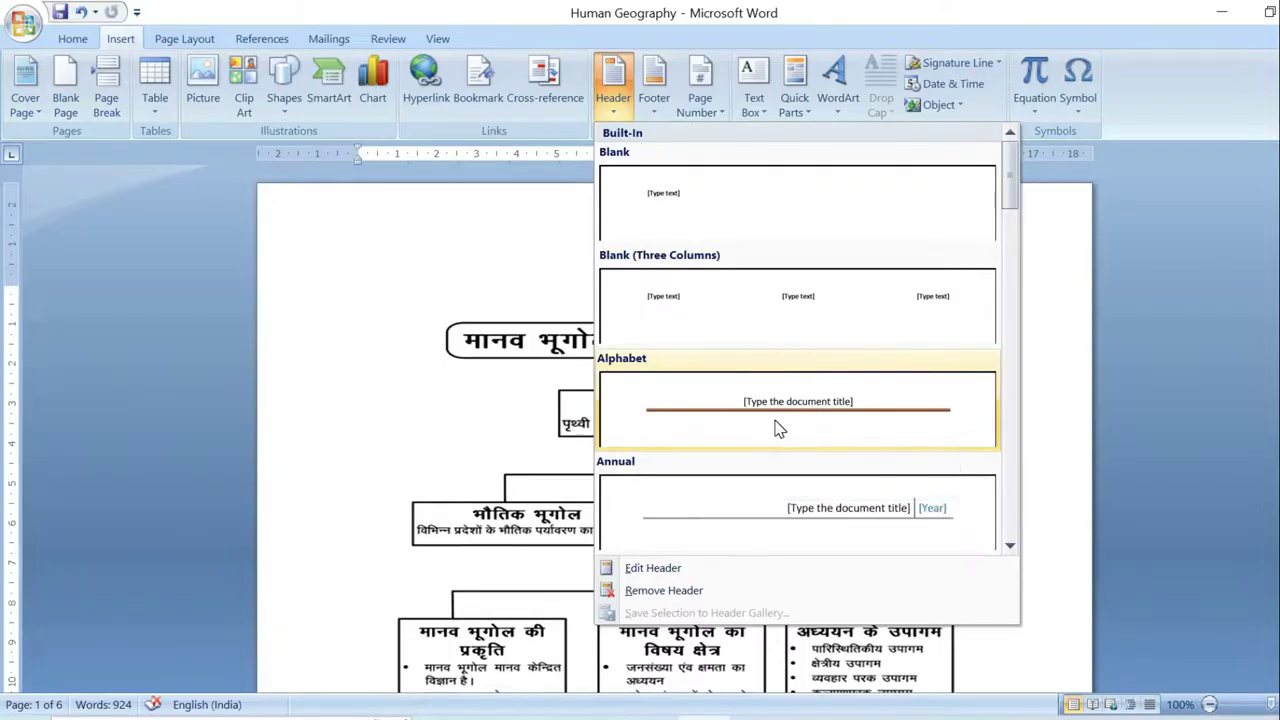
left_click(776, 427)
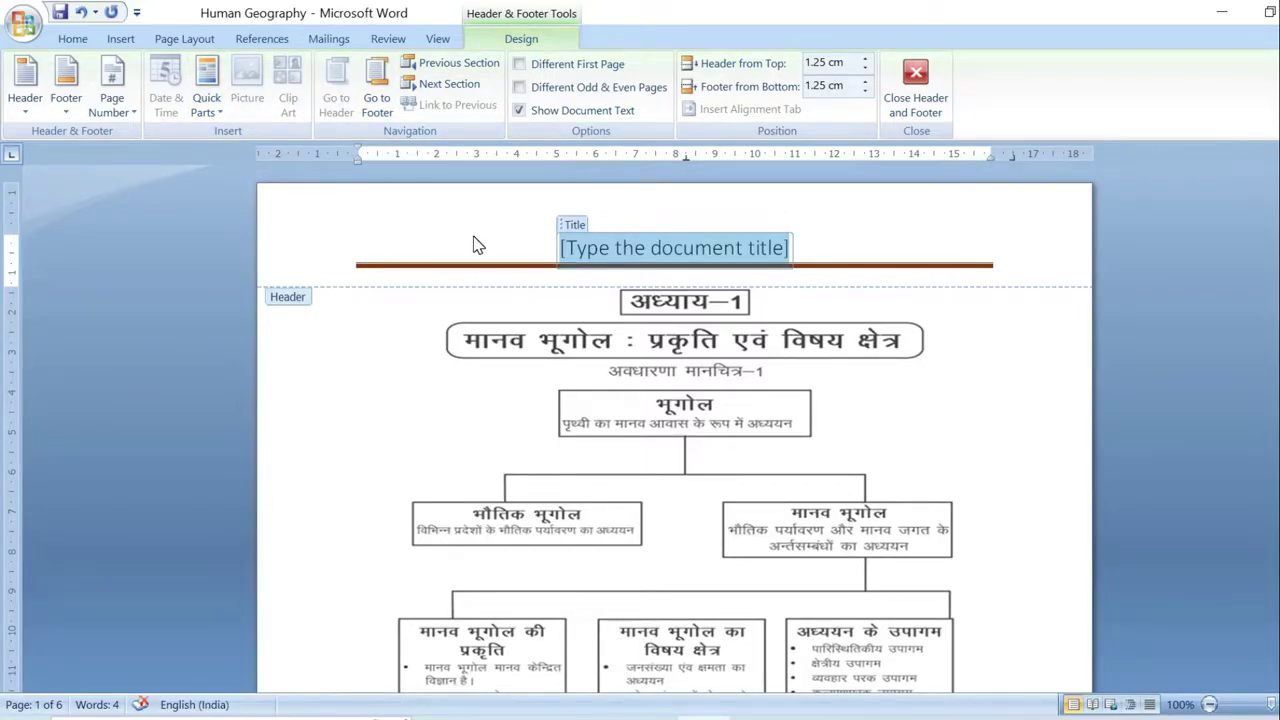
Drag the header margin on the vertical ruler so Header from Top reads 1 cm
left_click(378, 106)
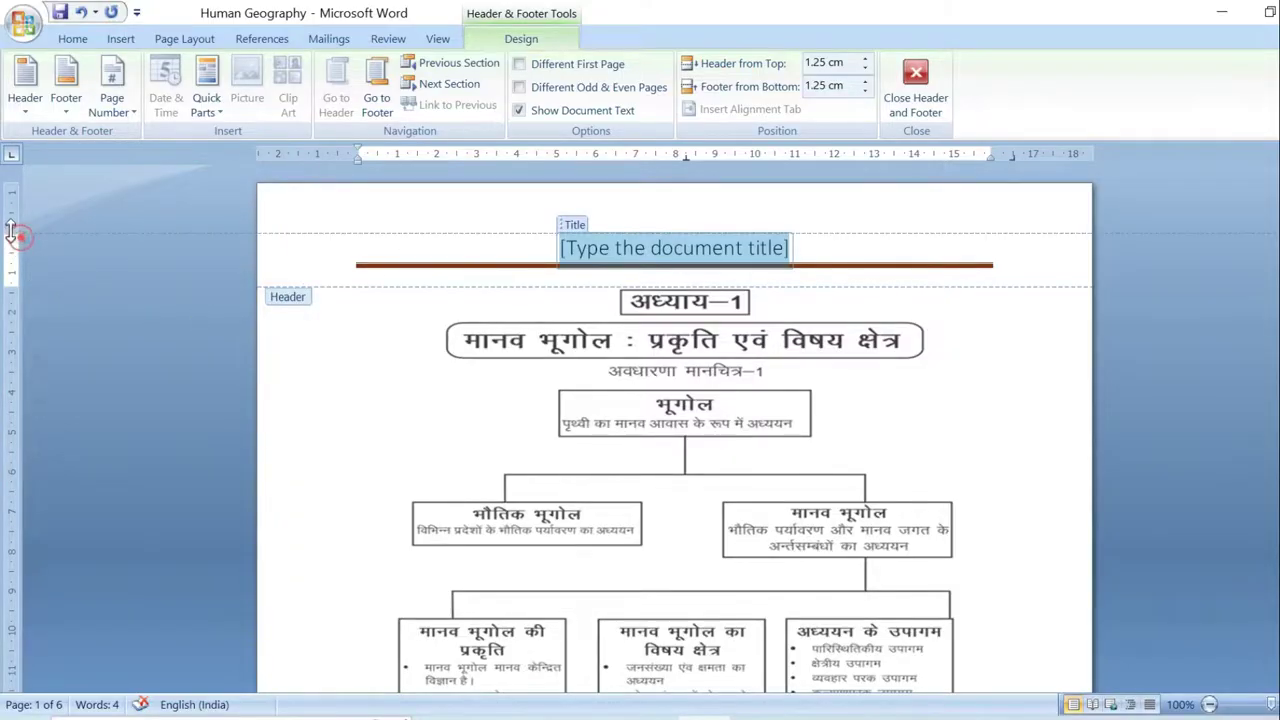
left_click_drag(10, 237, 10, 220)
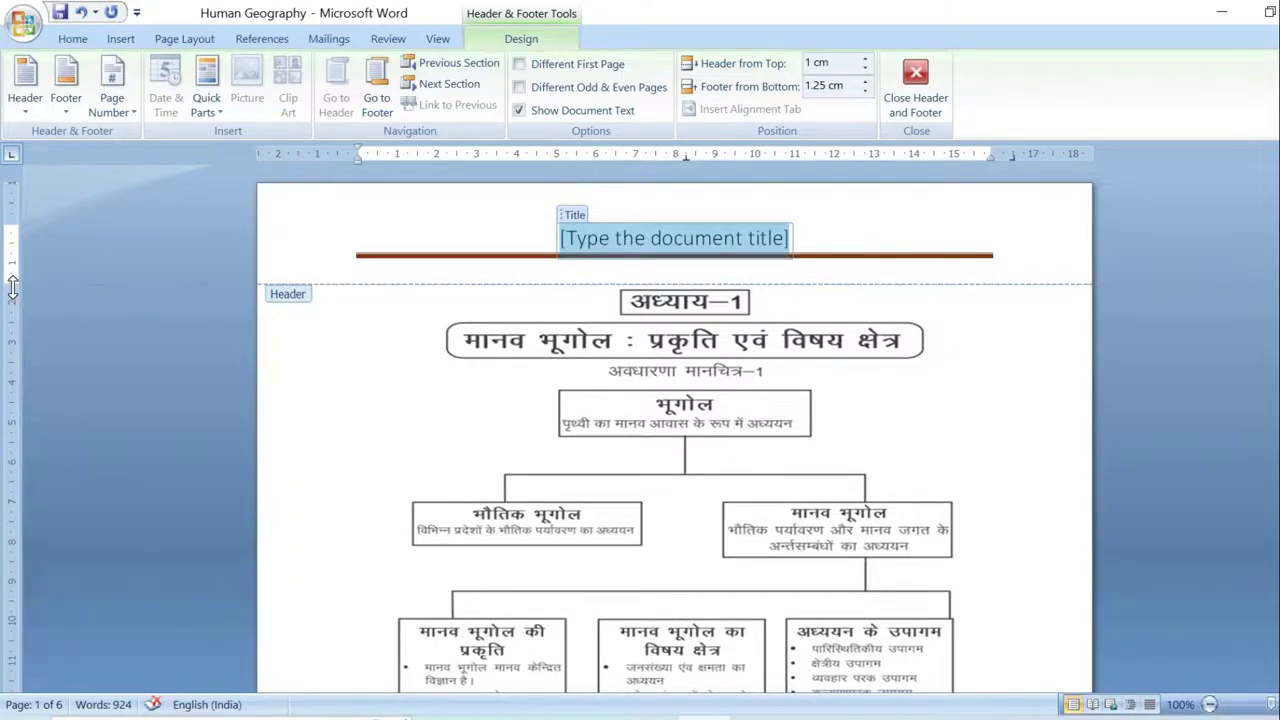
left_click_drag(12, 285, 14, 272)
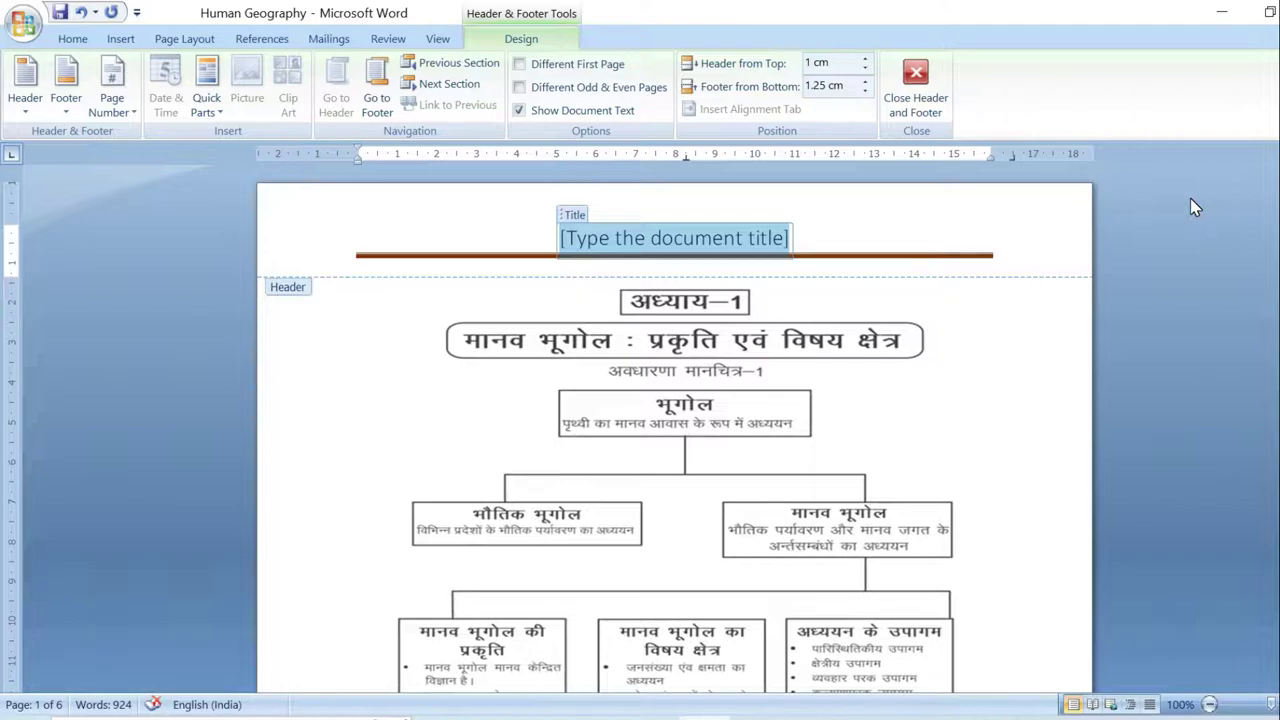
Type 'Human Geography' as the header title and select it
type("Human Geography")
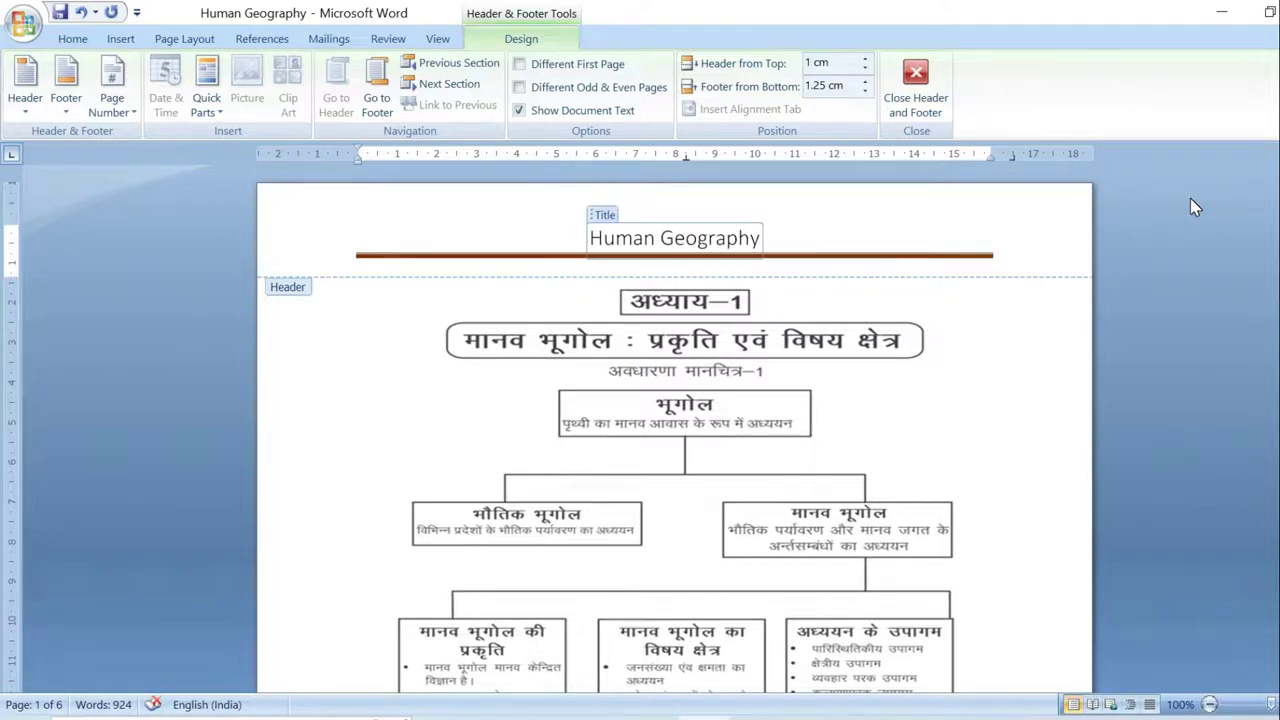
key("ctrl+a")
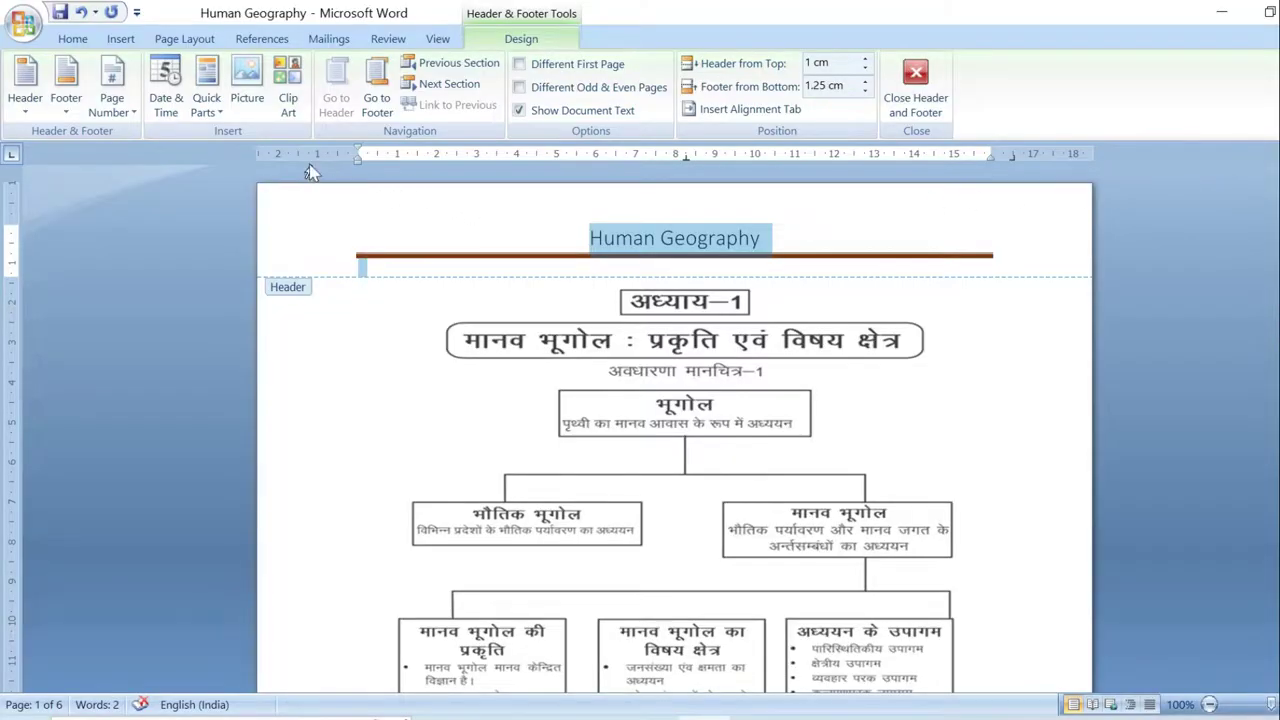
left_click(694, 243)
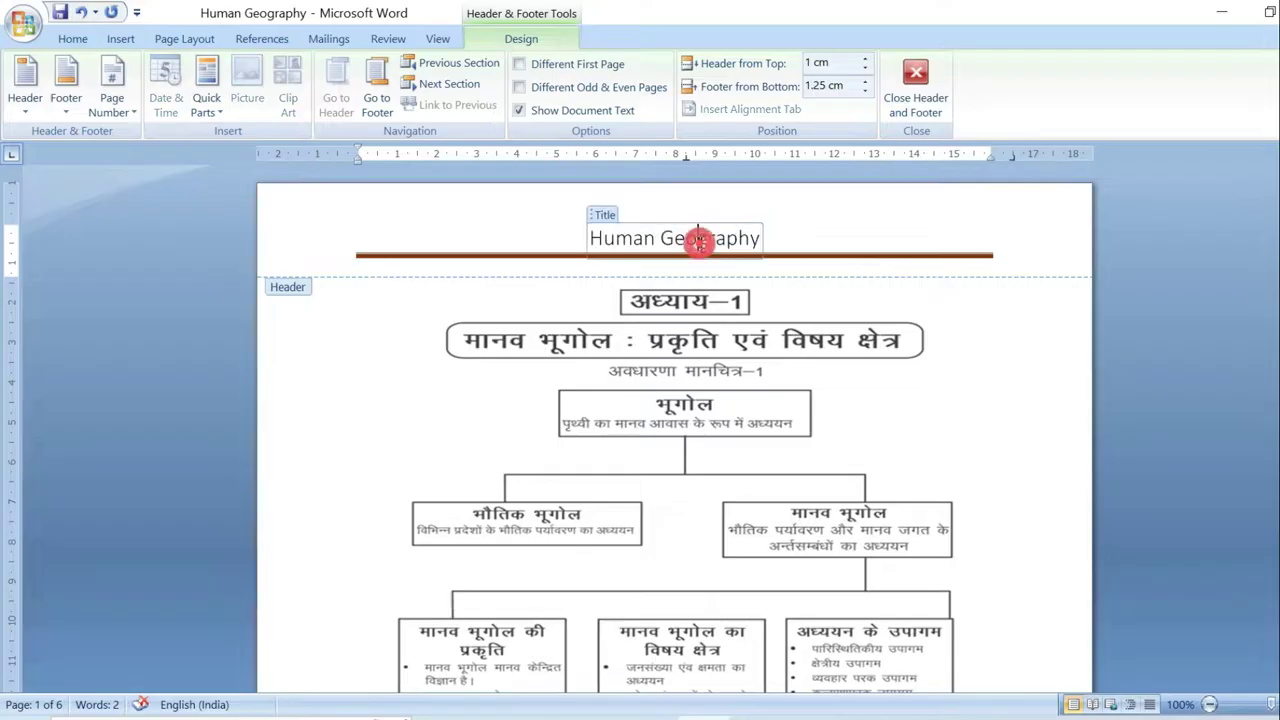
left_click_drag(766, 238, 603, 248)
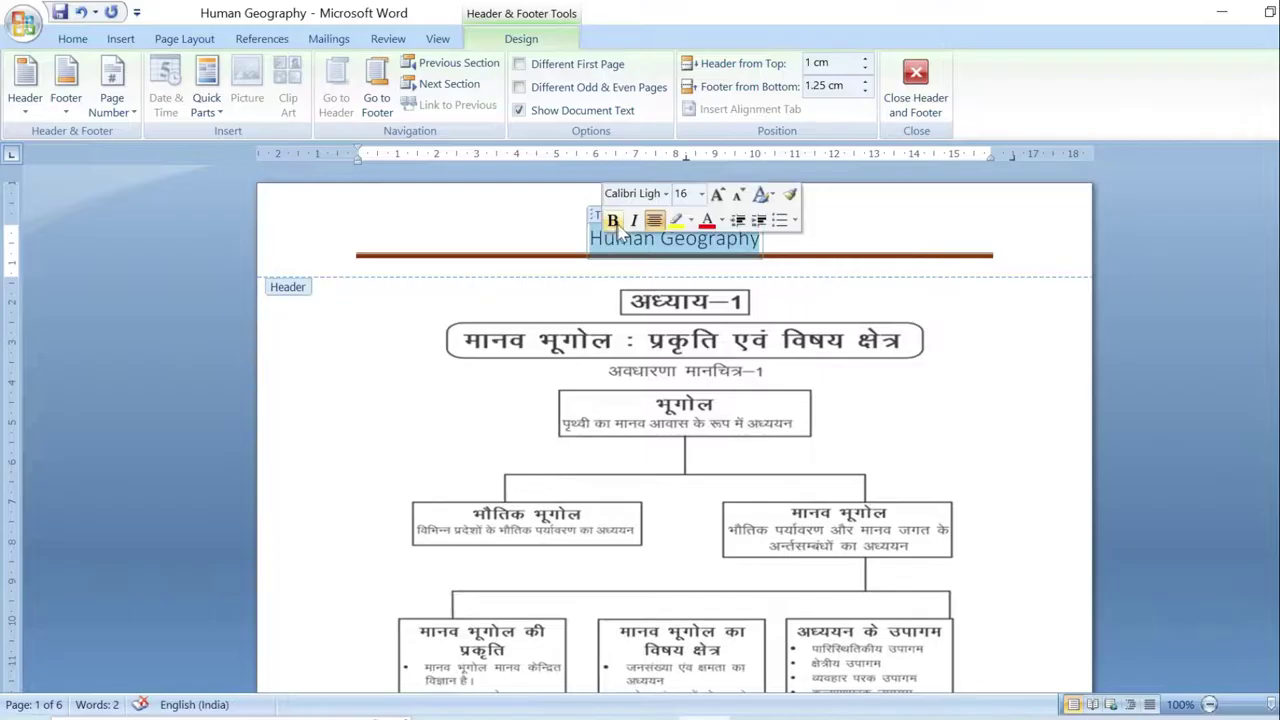
Enlarge the title to 22 pt Calibri and raise the header to 0.75 cm
left_click(718, 194)
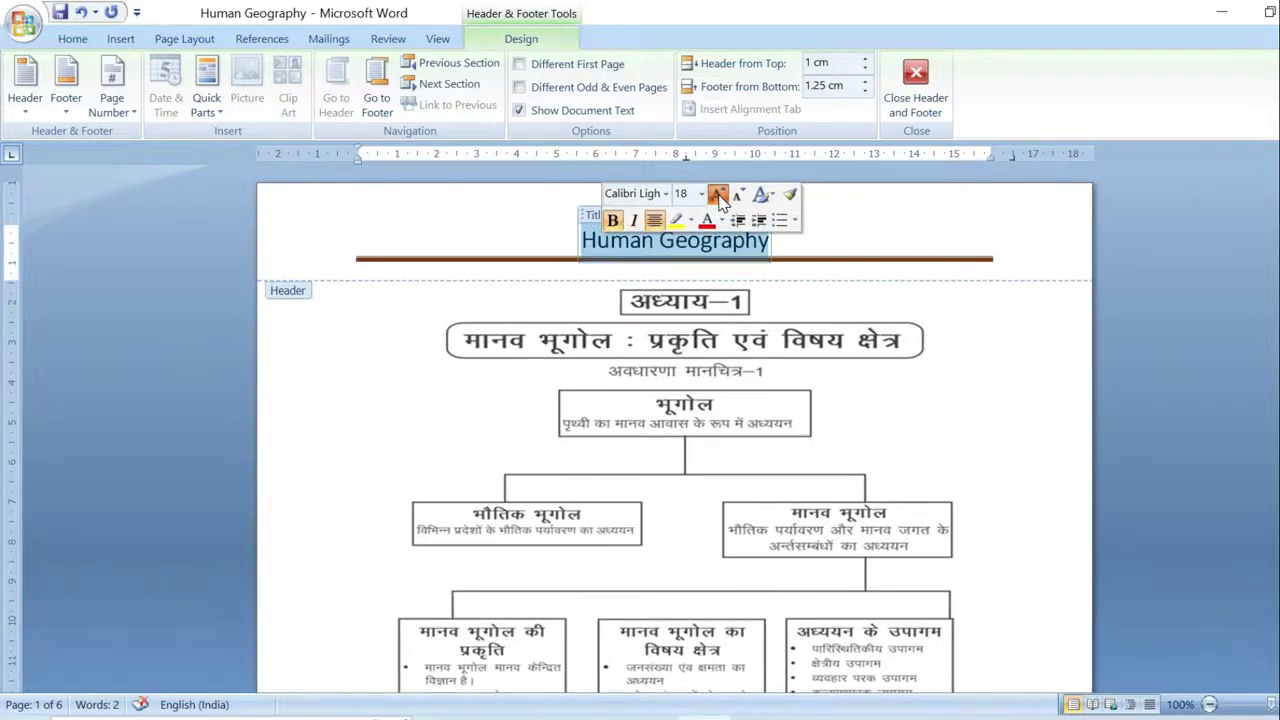
left_click(718, 194)
left_click(718, 194)
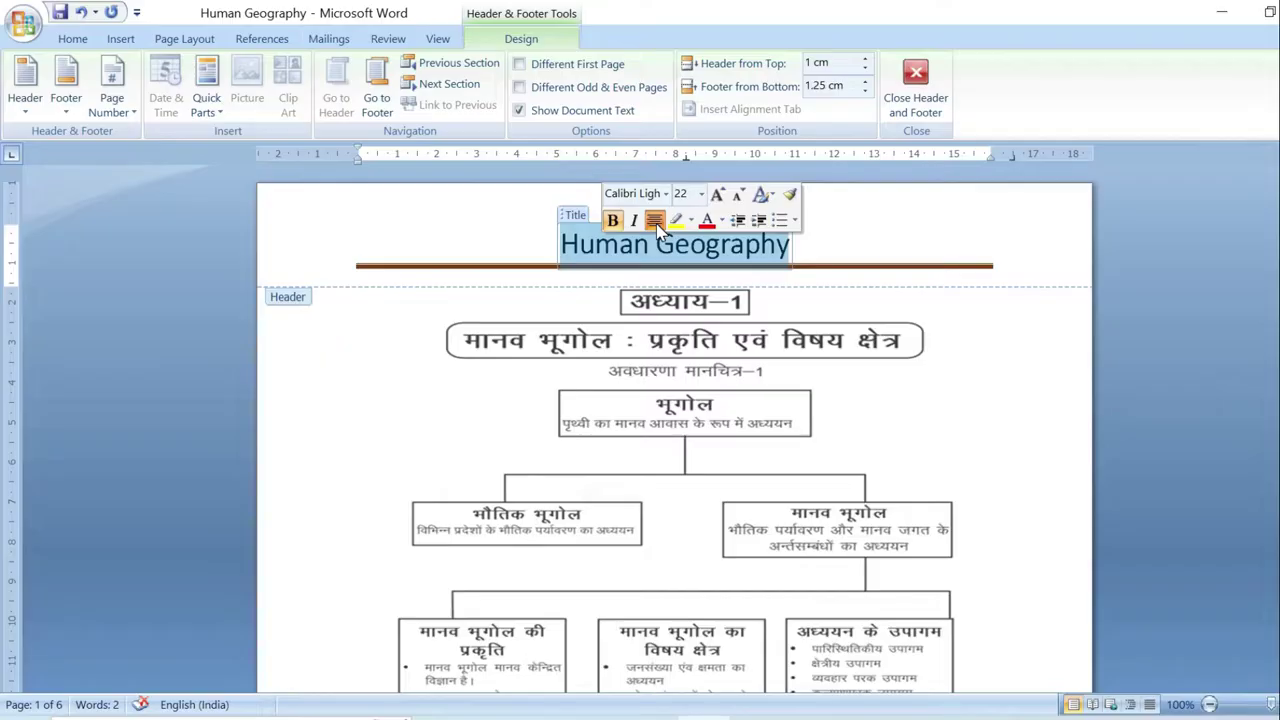
left_click(666, 194)
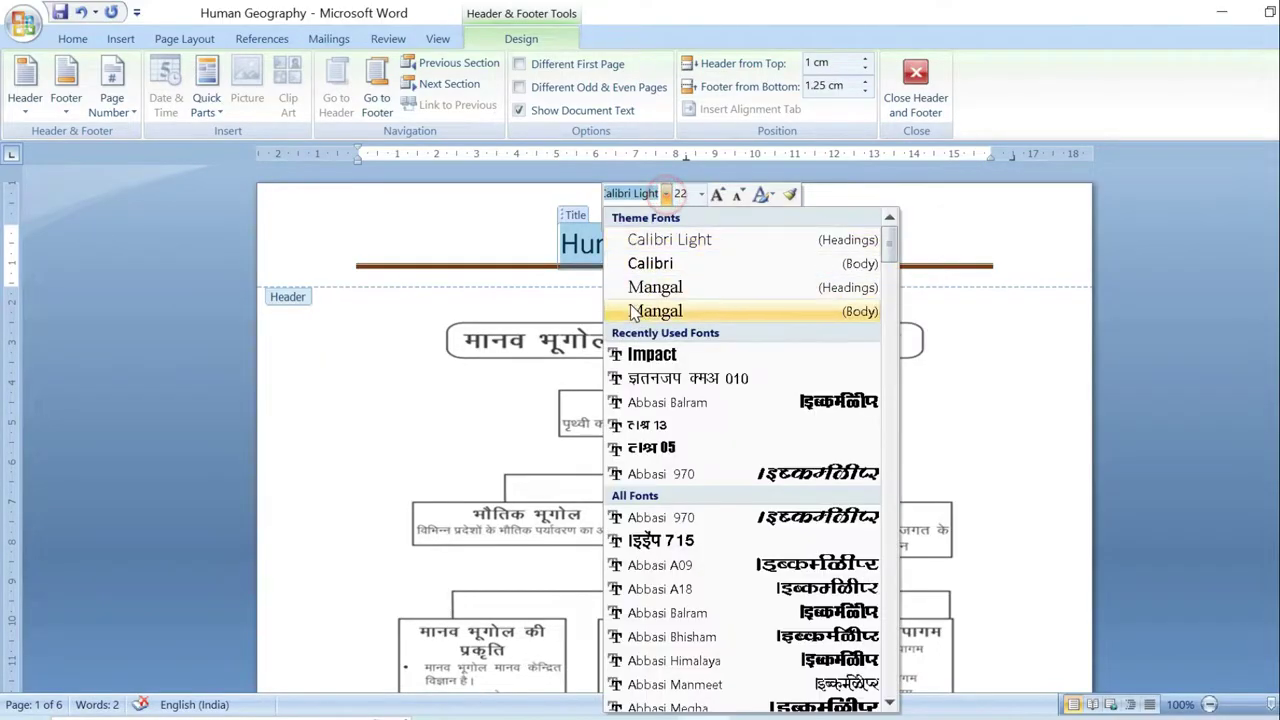
left_click(645, 262)
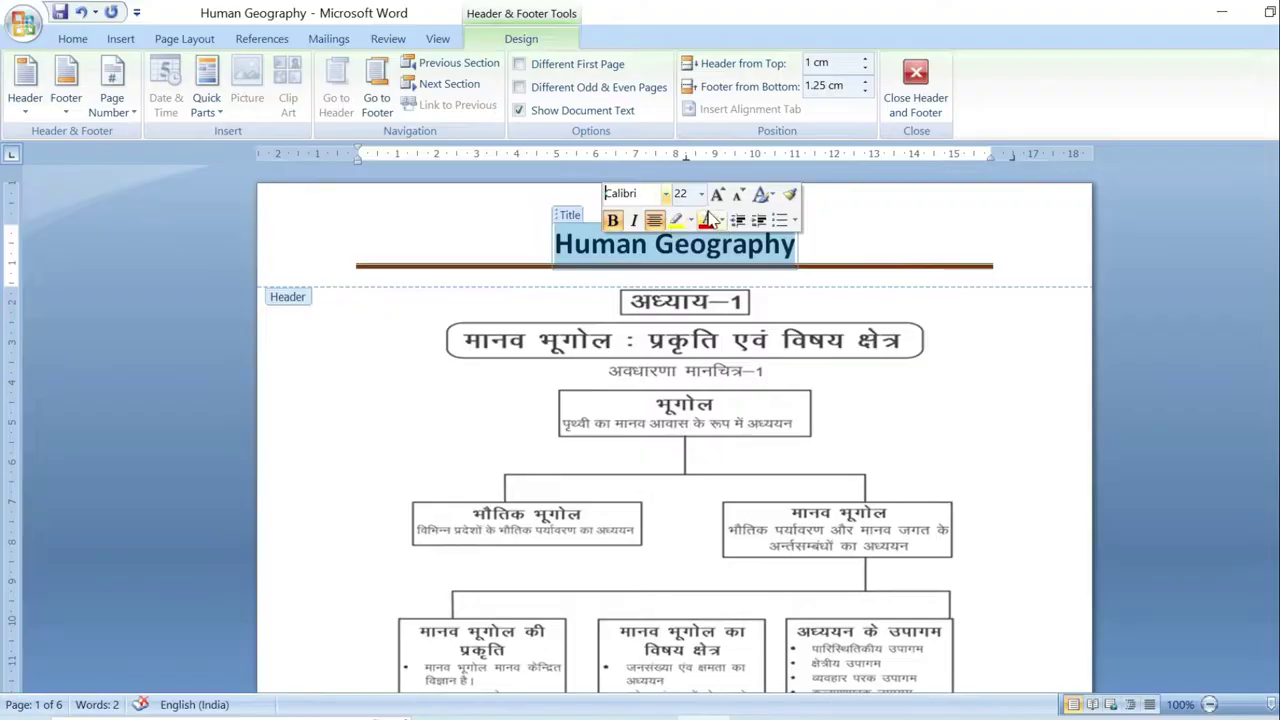
left_click(812, 238)
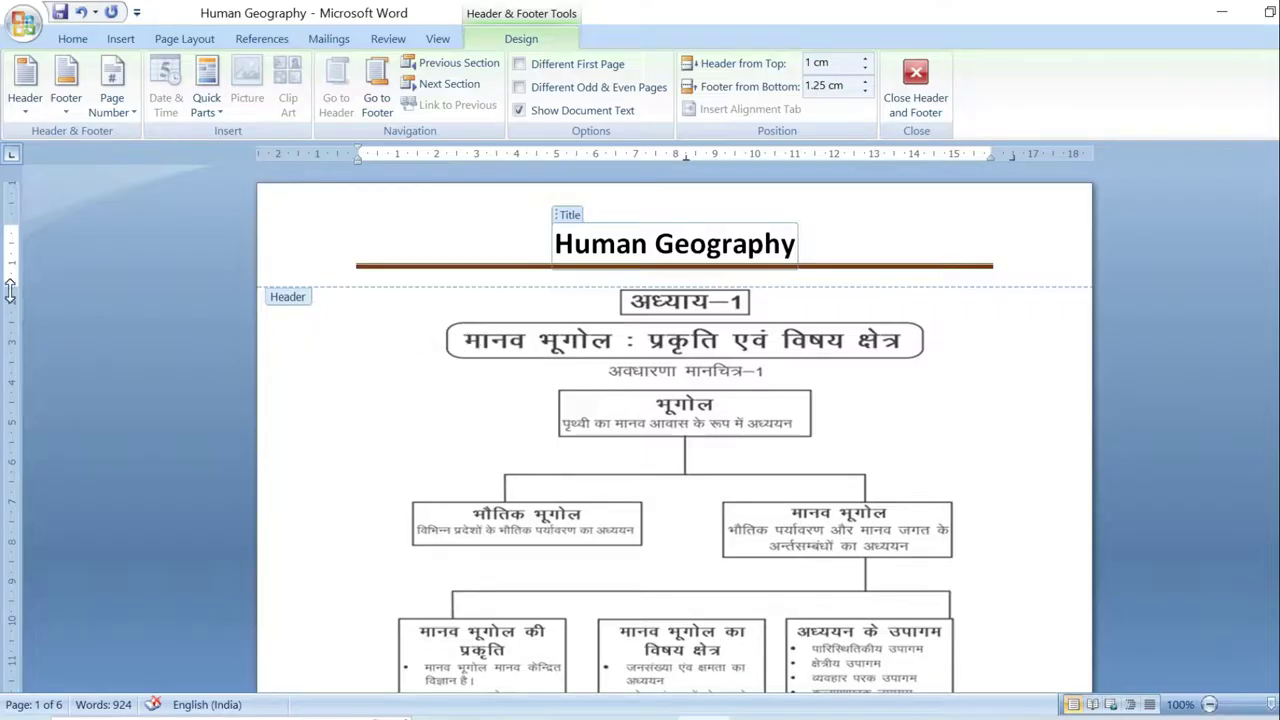
left_click_drag(10, 290, 10, 212)
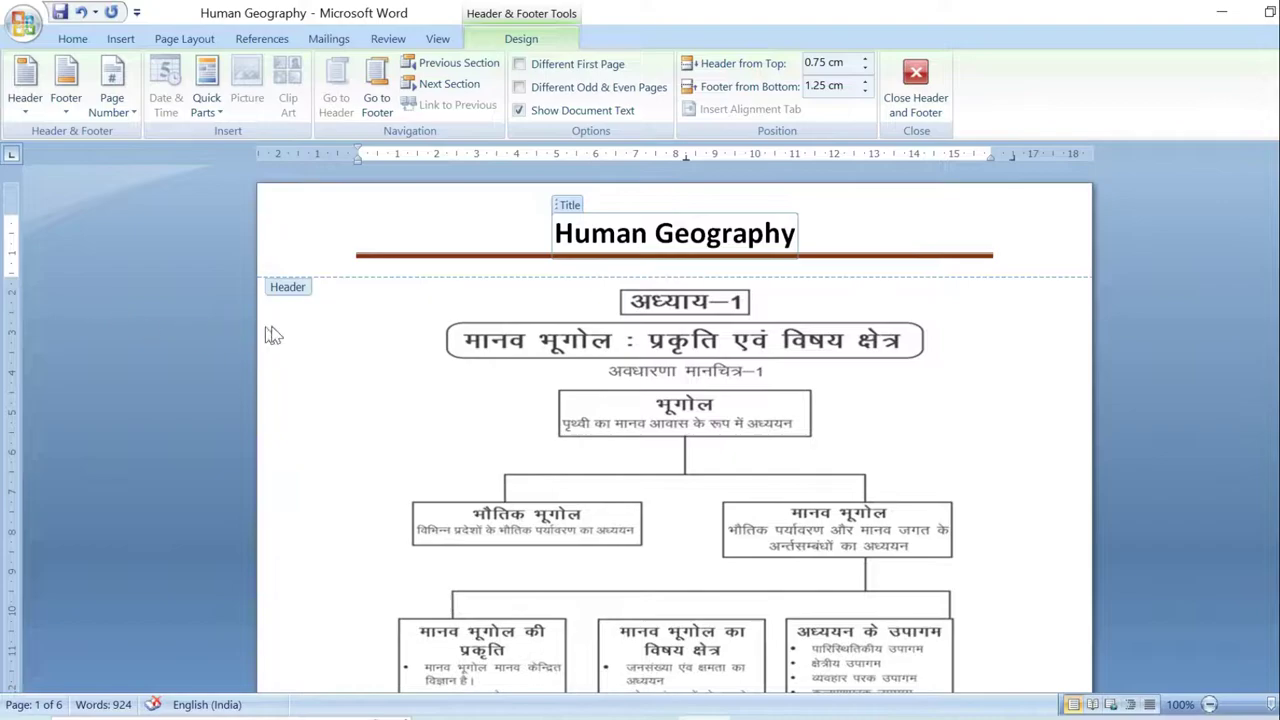
left_click(792, 234)
Add the Alphabet footer design to the page
left_click(377, 100)
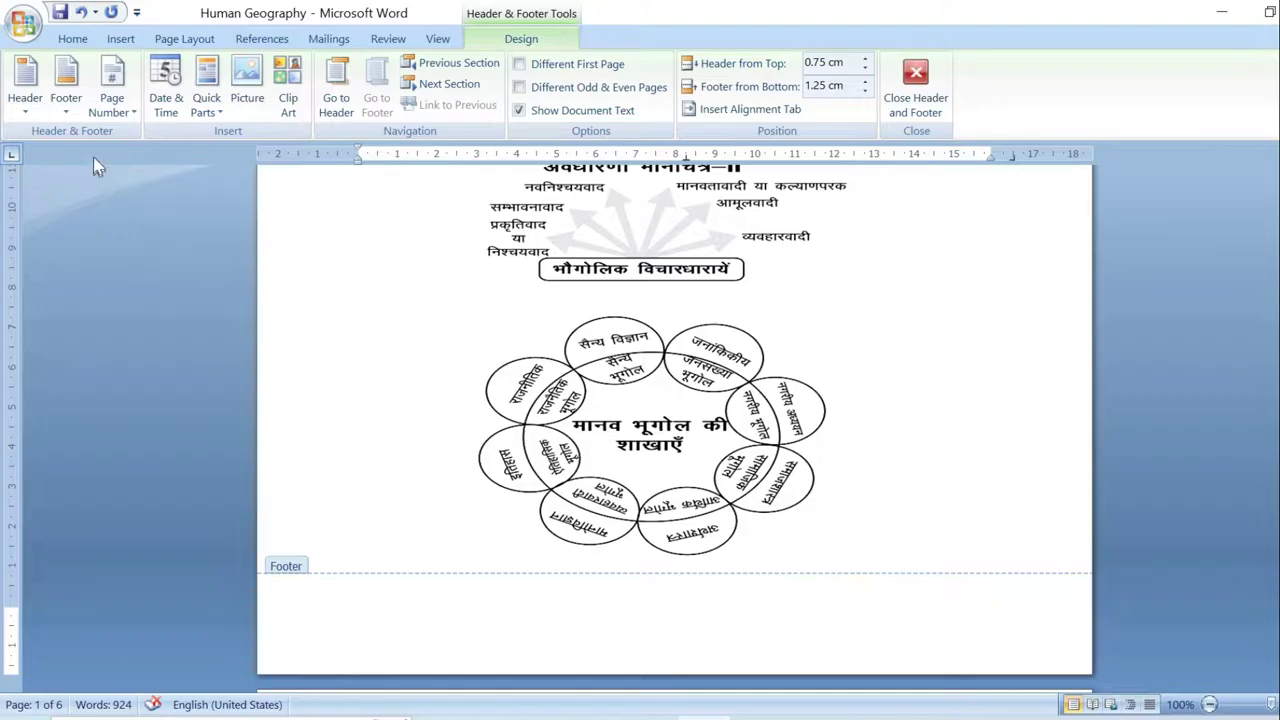
left_click(71, 111)
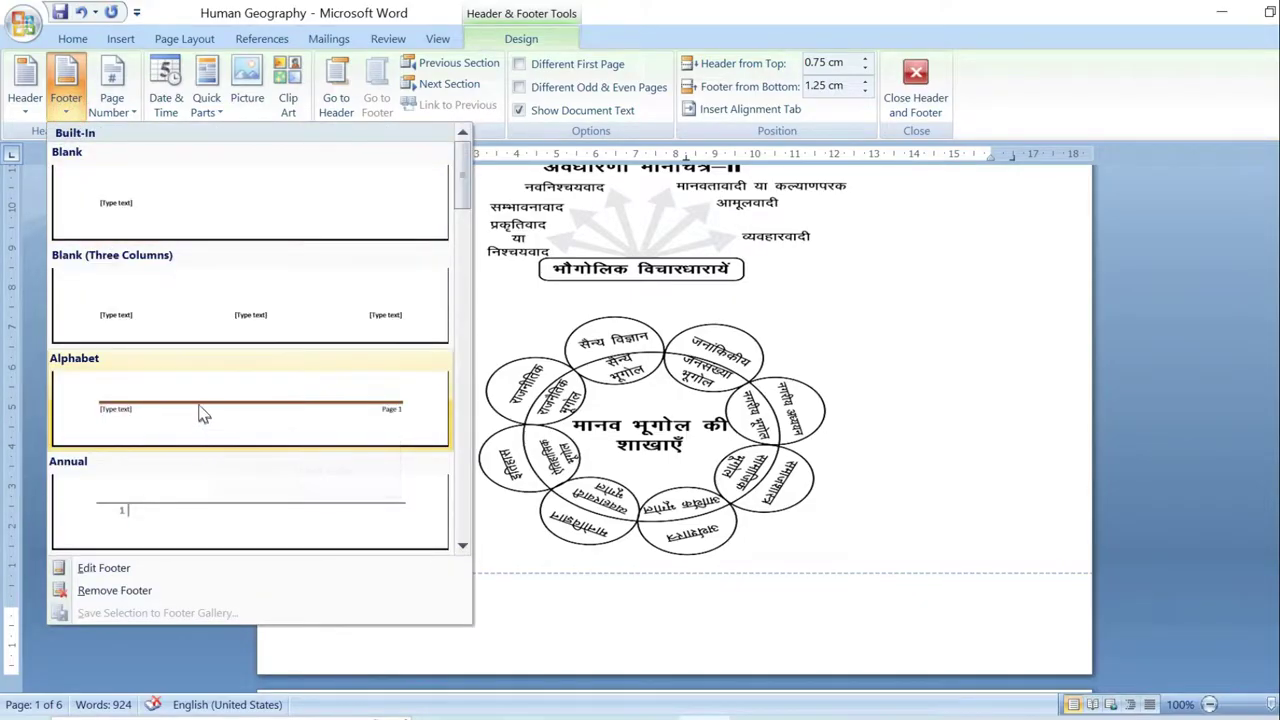
left_click(180, 426)
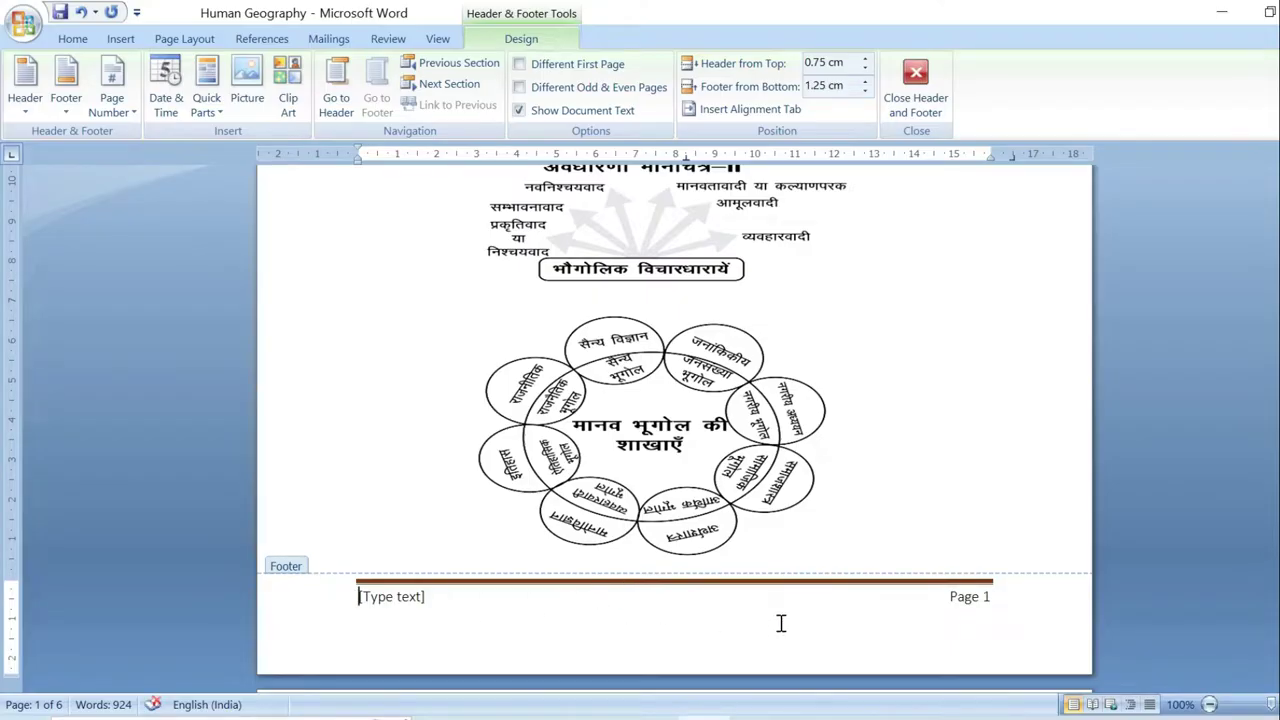
Replace the footer's text placeholder with the date 06 December 2022
left_click(426, 597)
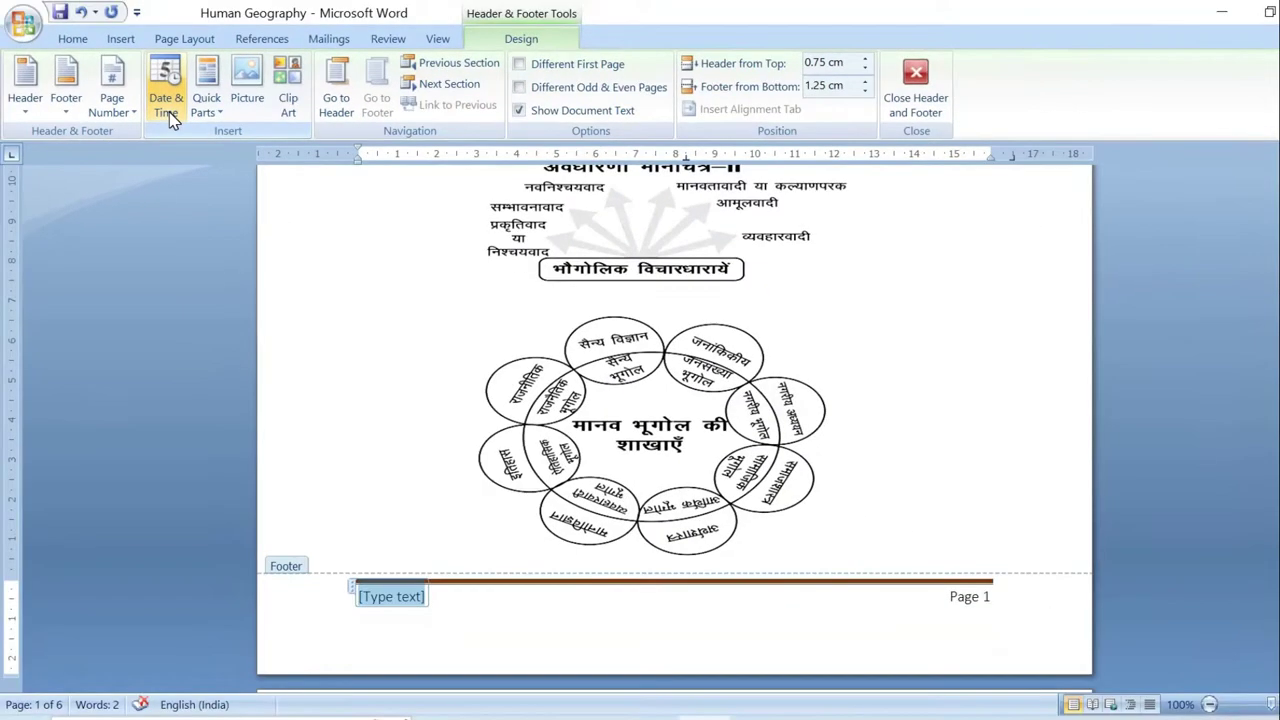
left_click(168, 110)
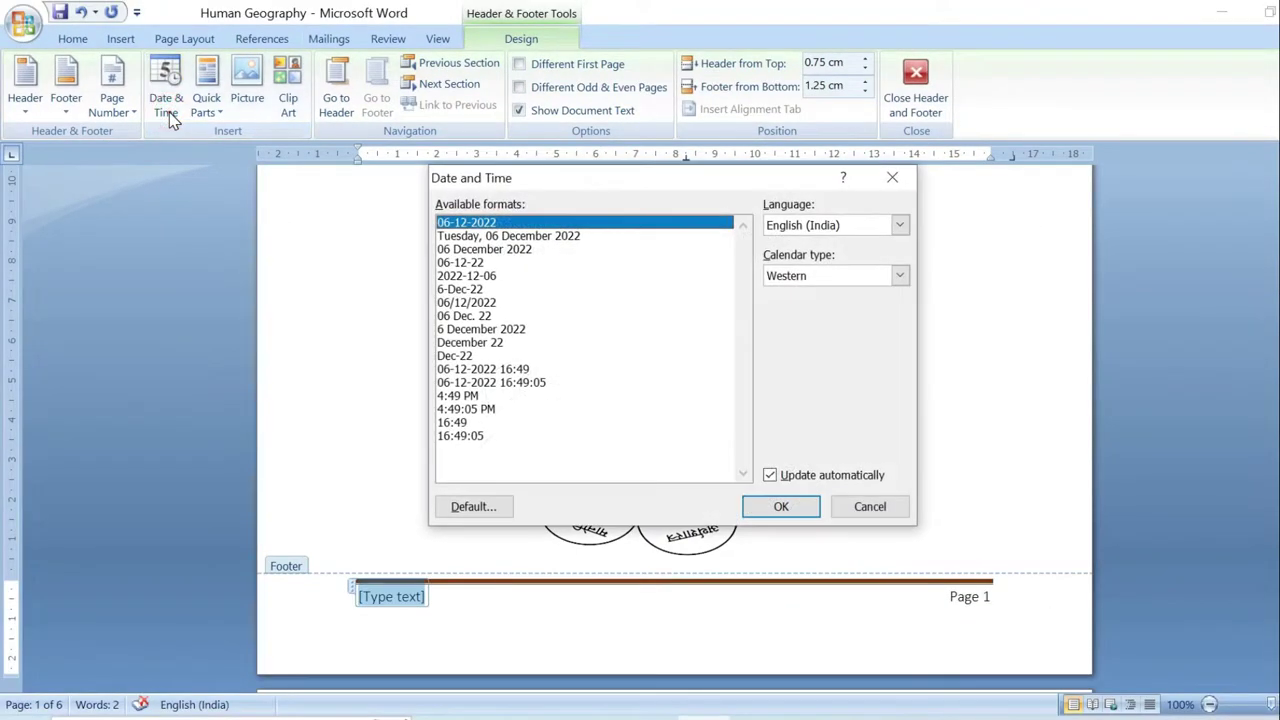
left_click(483, 251)
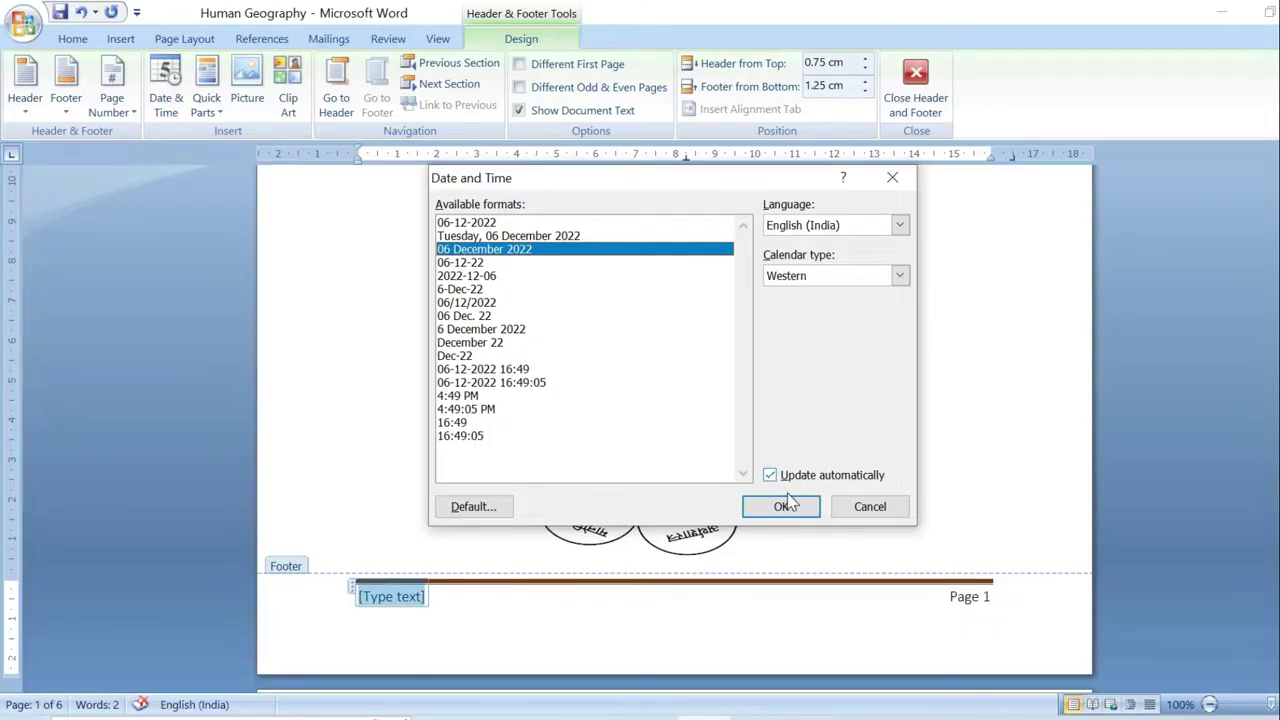
left_click(786, 508)
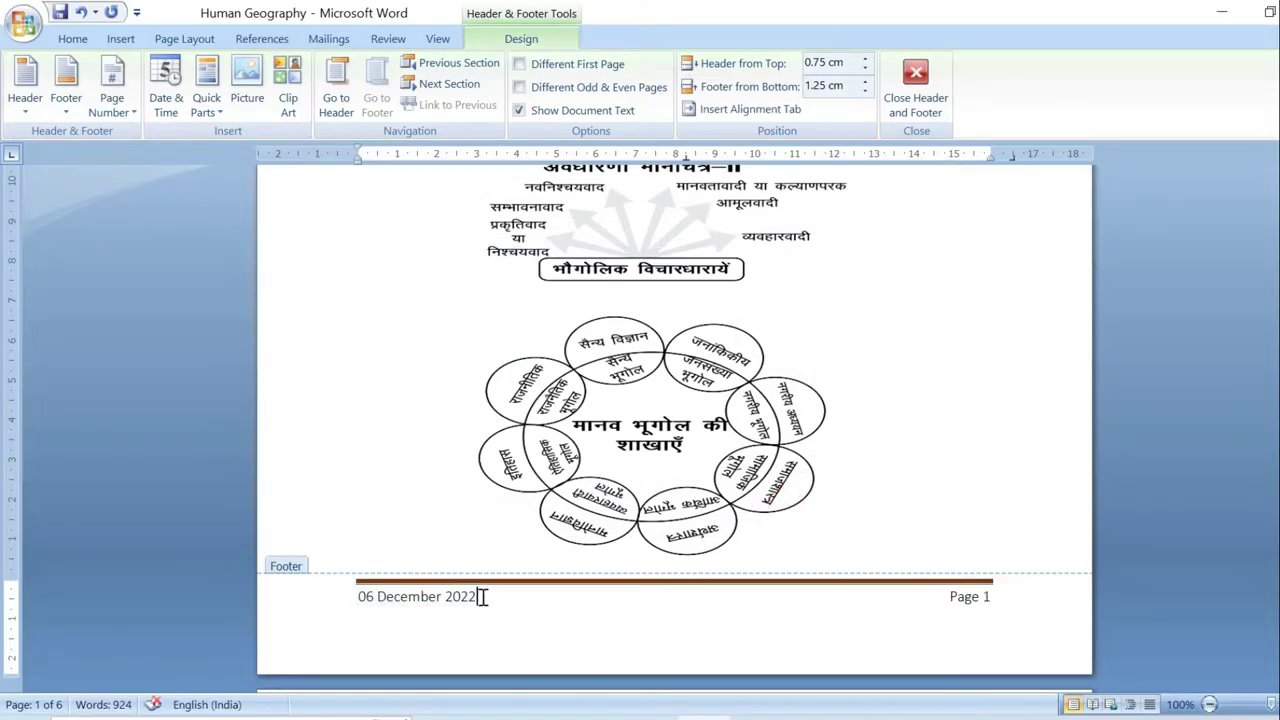
Check the 06 December 2022 date field, leaving its format unchanged
triple_click(480, 597)
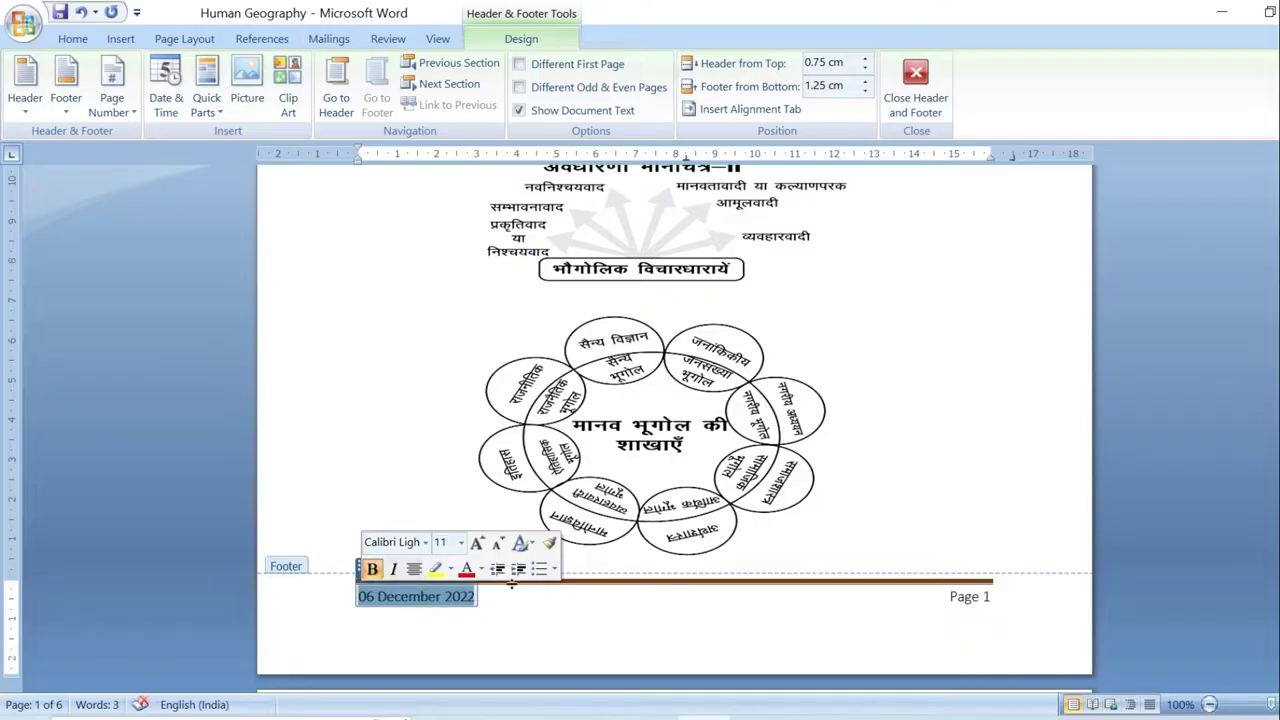
key("Right")
left_click_drag(485, 601, 362, 598)
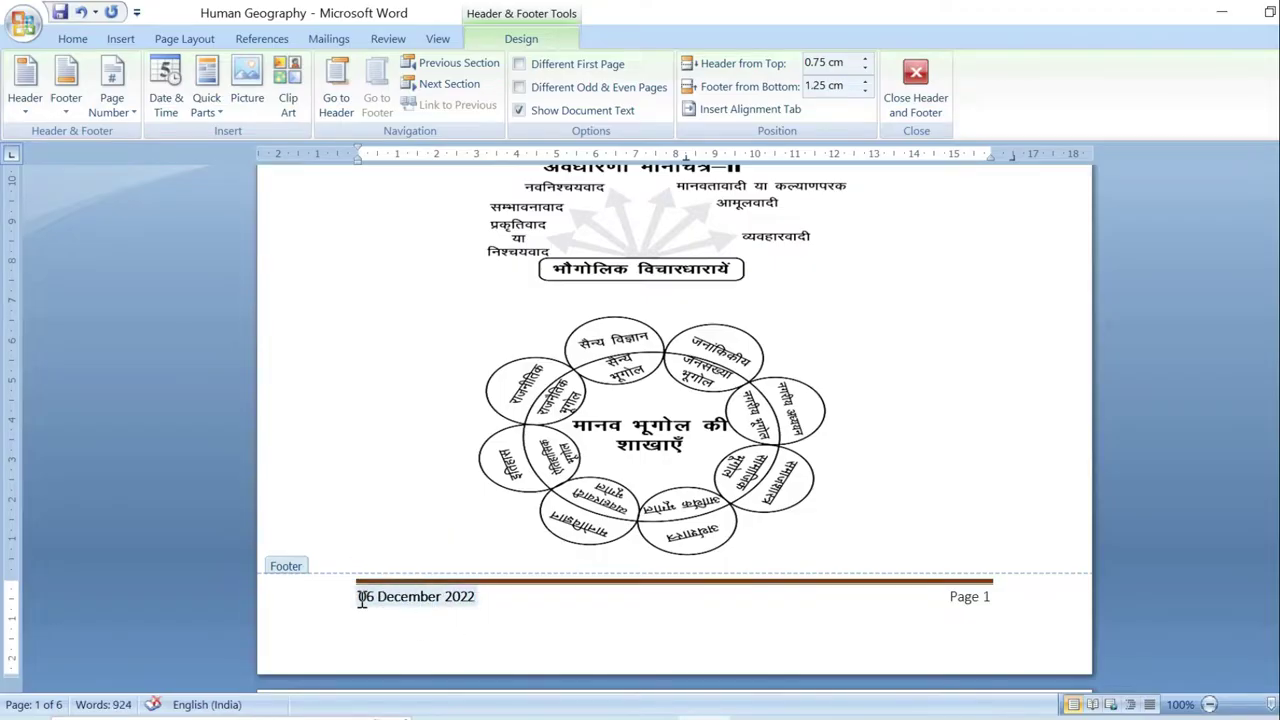
left_click(487, 596)
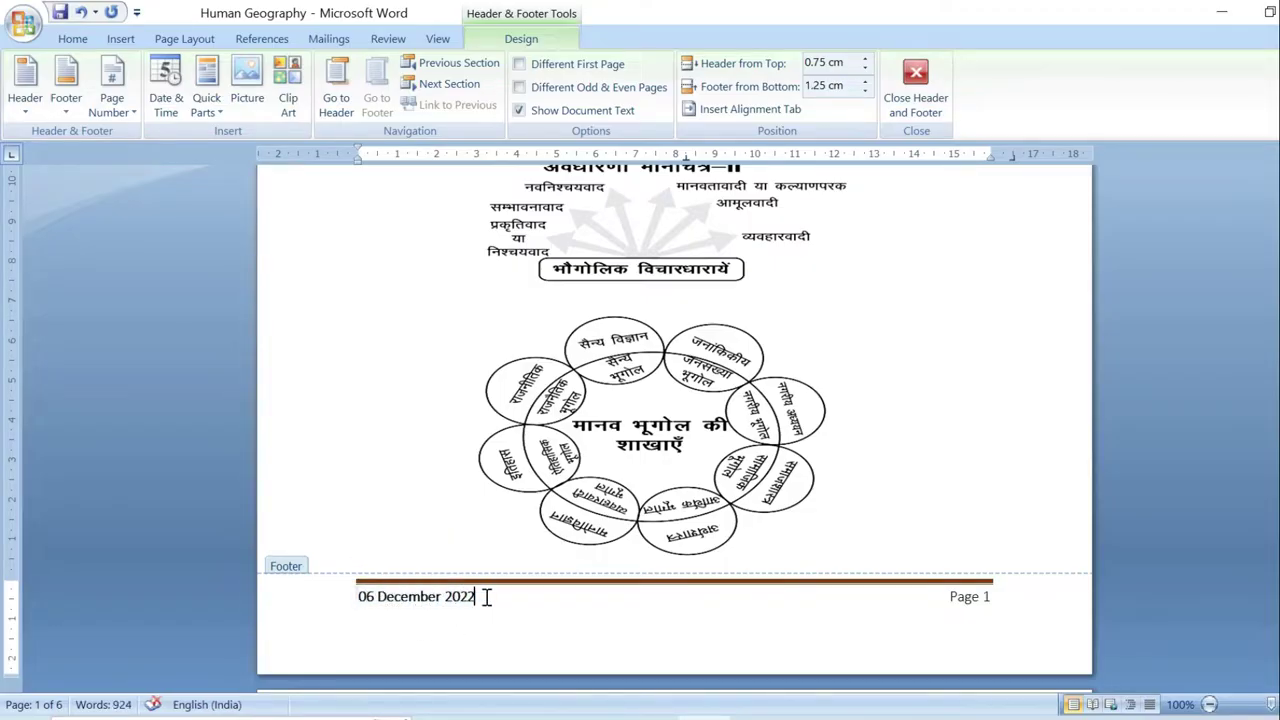
left_click(470, 597)
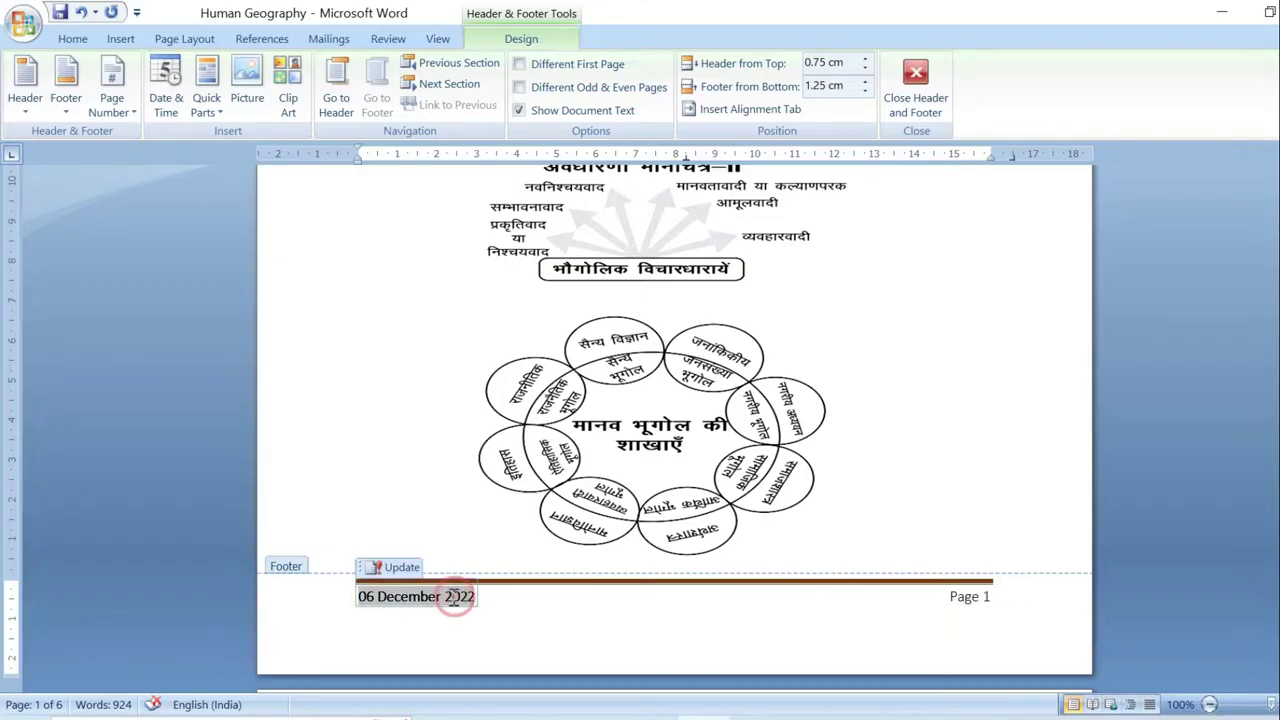
left_click(163, 98)
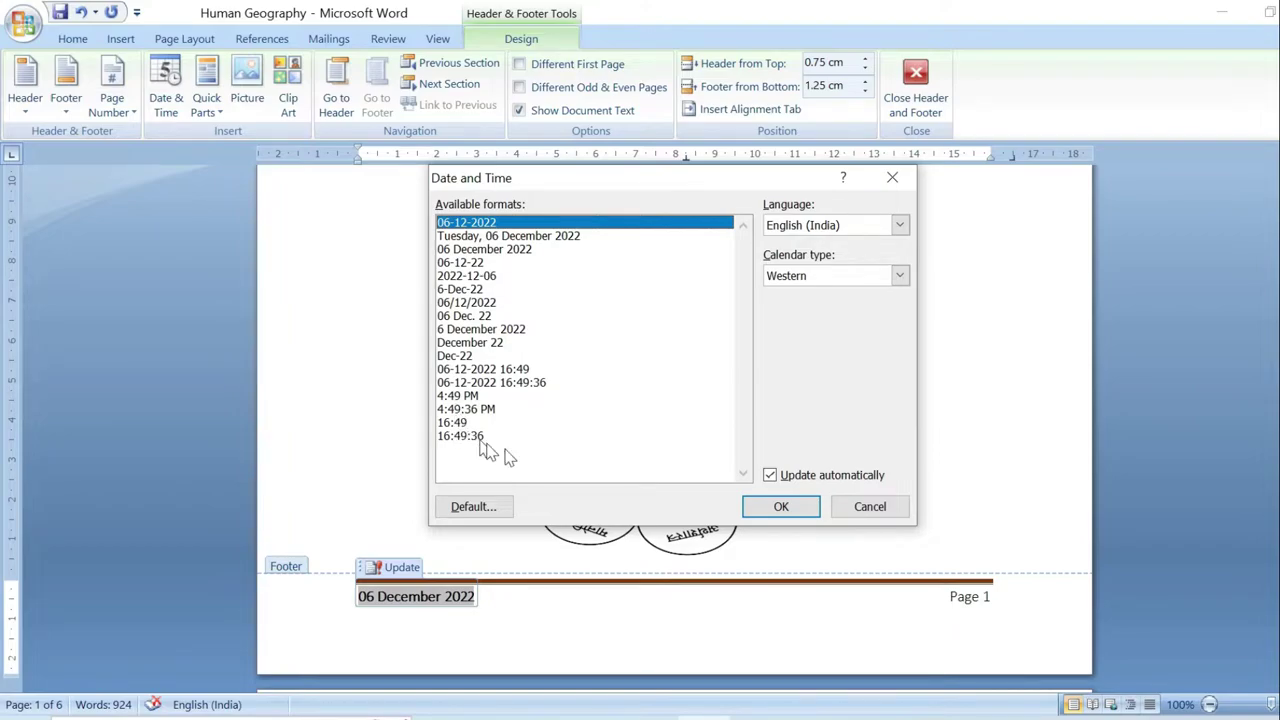
left_click(869, 507)
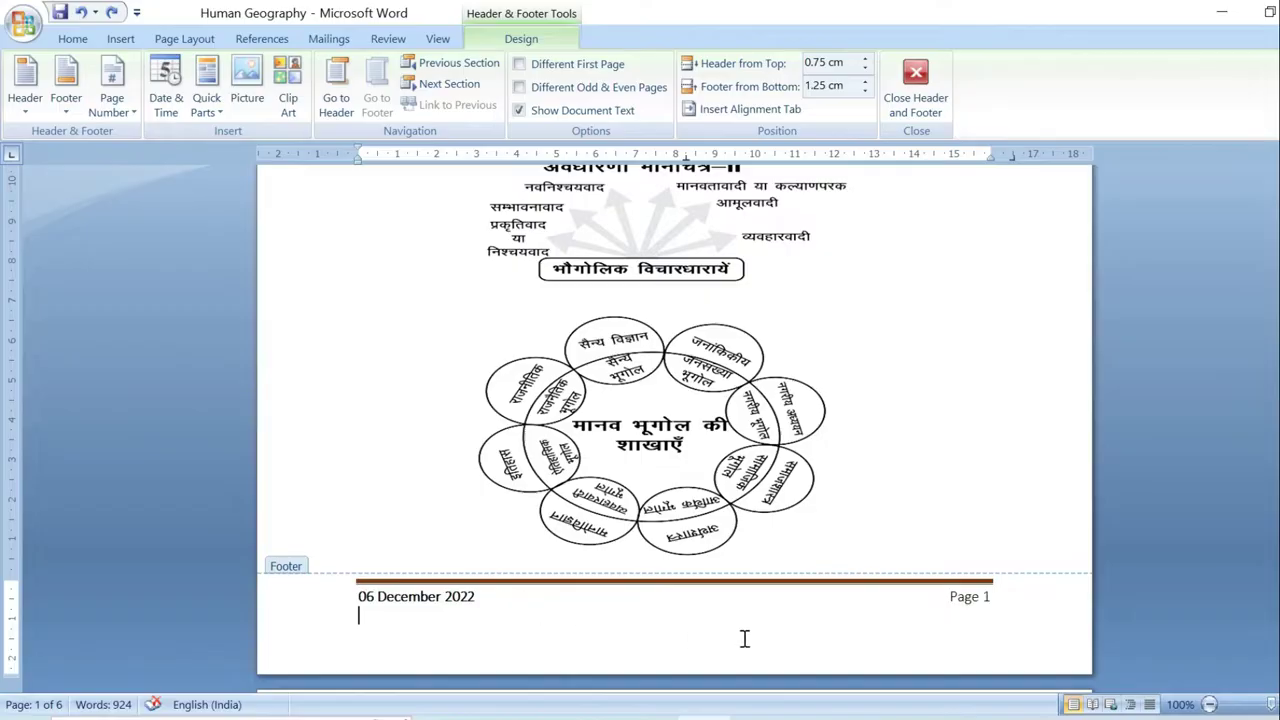
Place the caret inside 'Page 1' on the right of the footer
left_click(968, 597)
triple_click(966, 597)
left_click(962, 597)
left_click(114, 100)
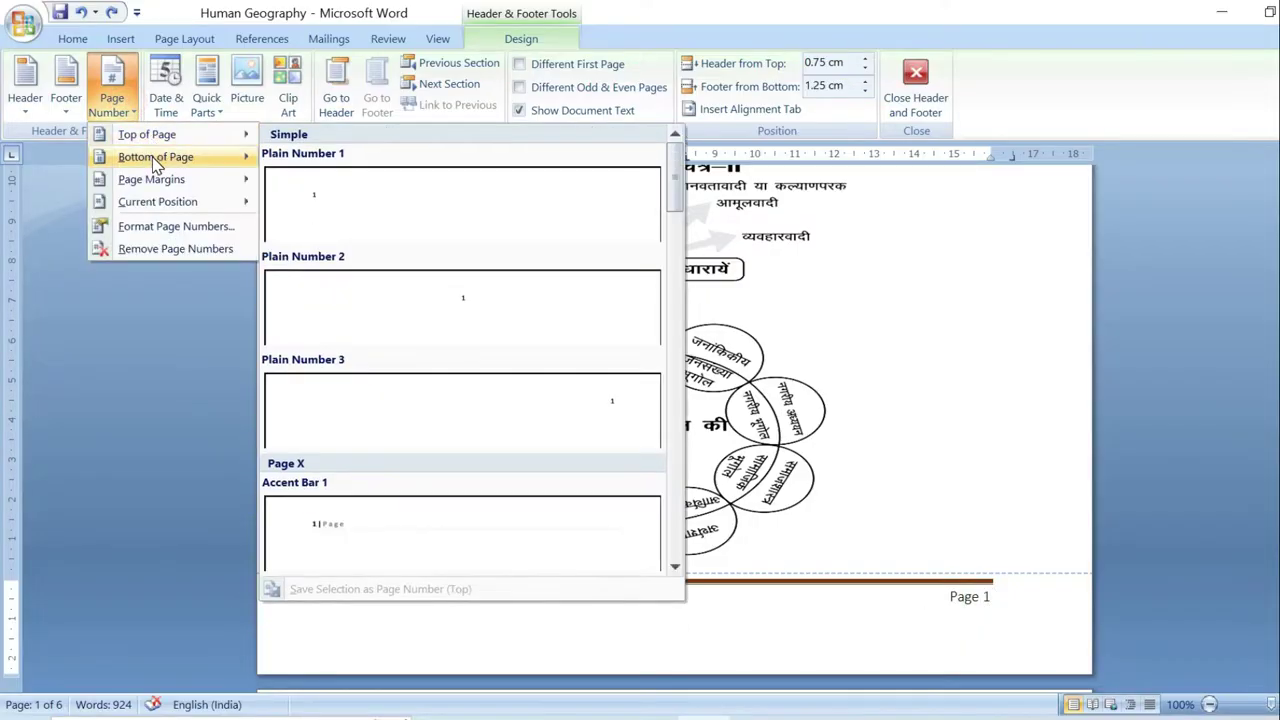
mouse_move(165, 180)
mouse_move(190, 210)
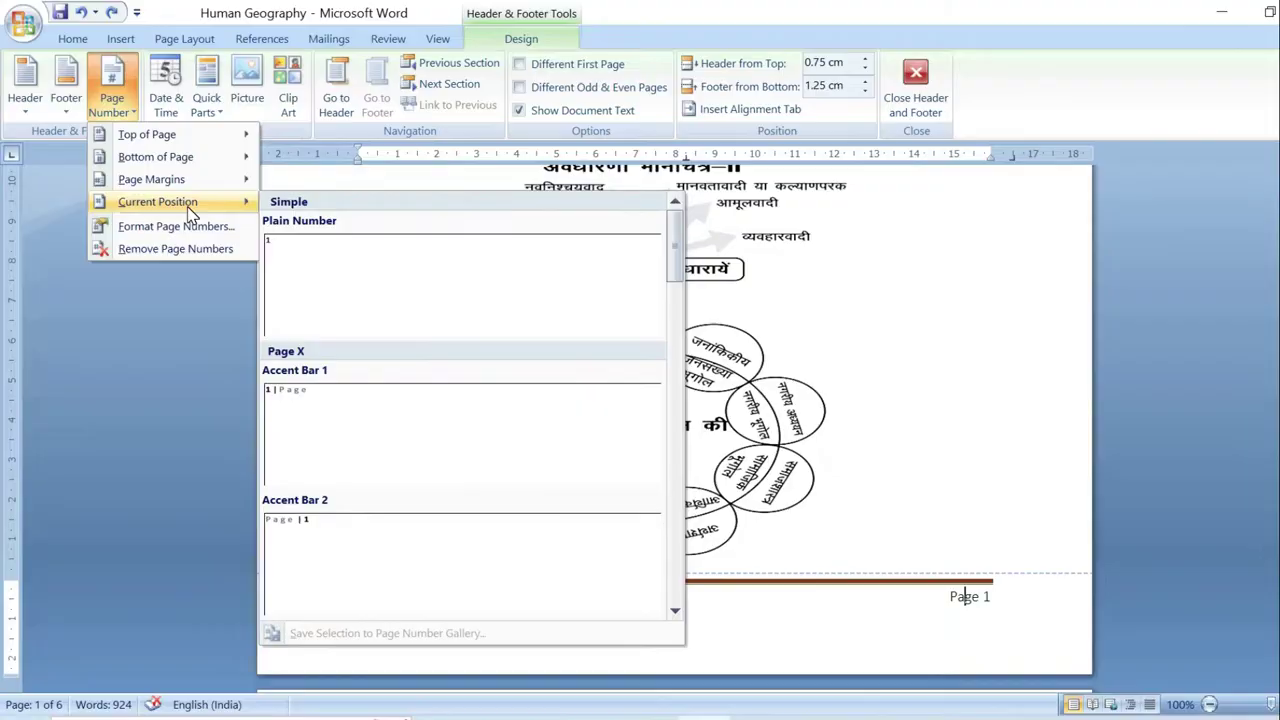
scroll(376, 437, "down", 5)
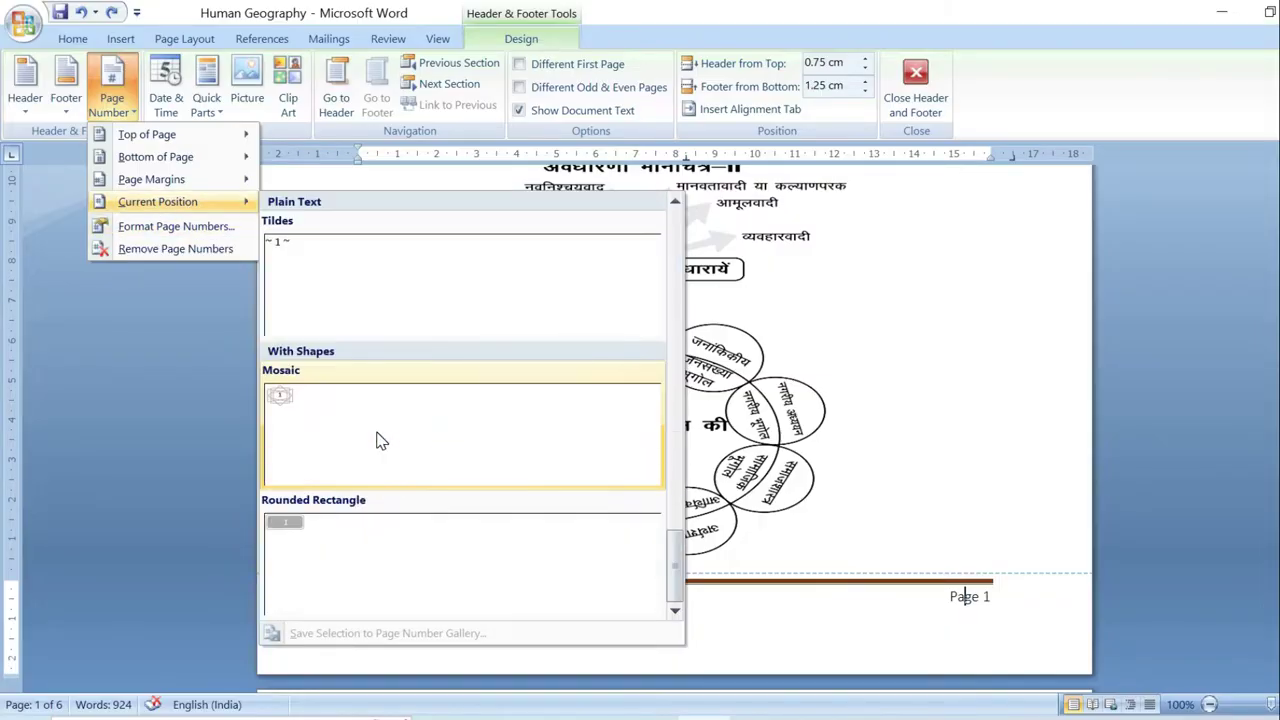
left_click(988, 596)
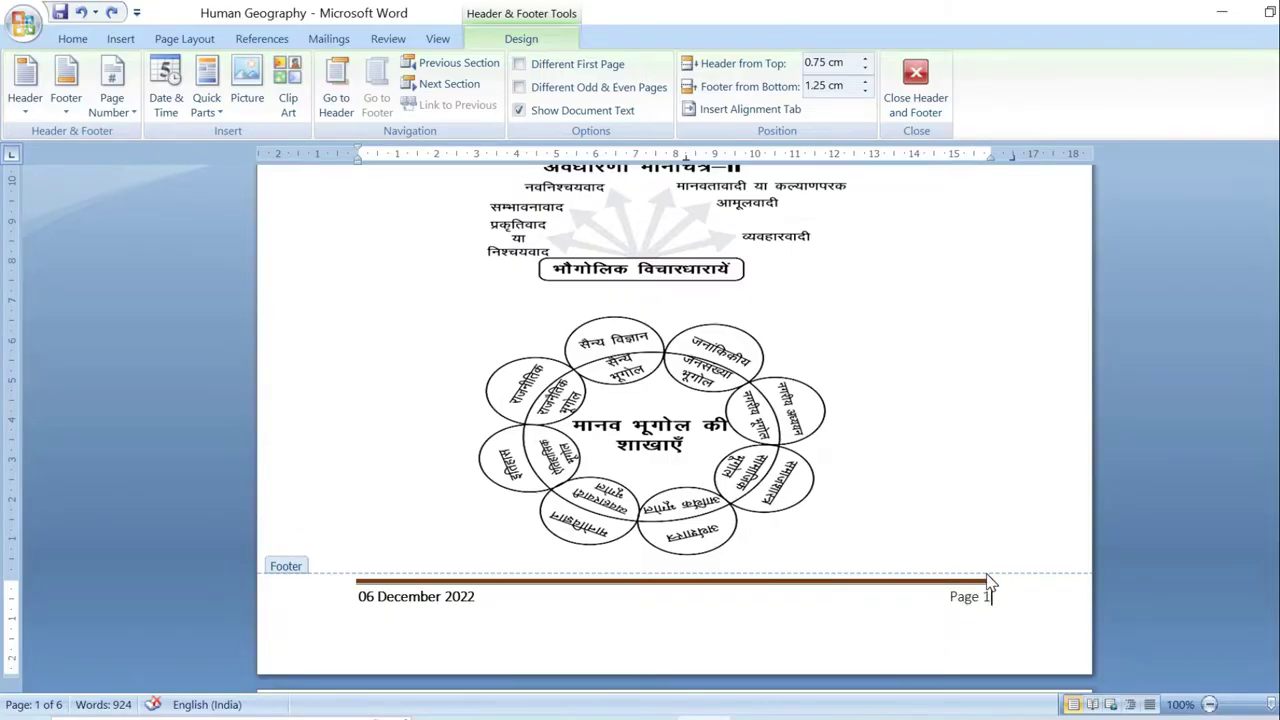
scroll(989, 580, "down", 3)
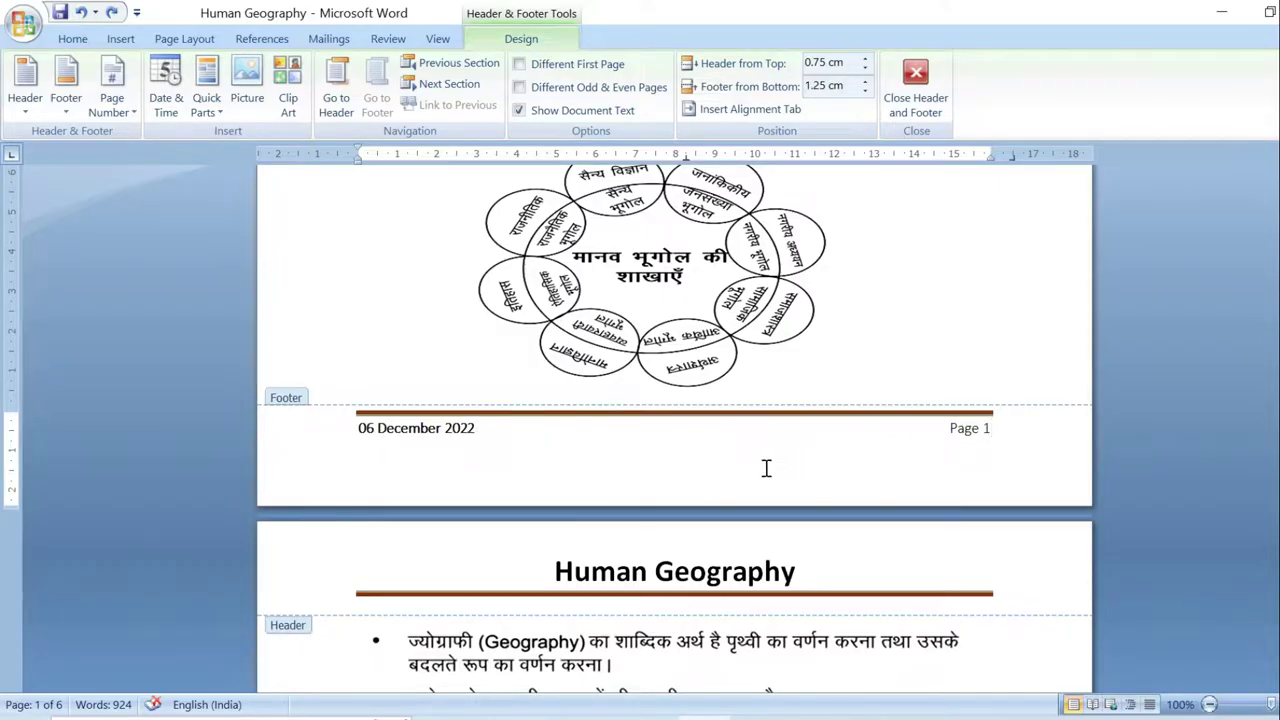
scroll(766, 469, "down", 5)
key("ctrl")
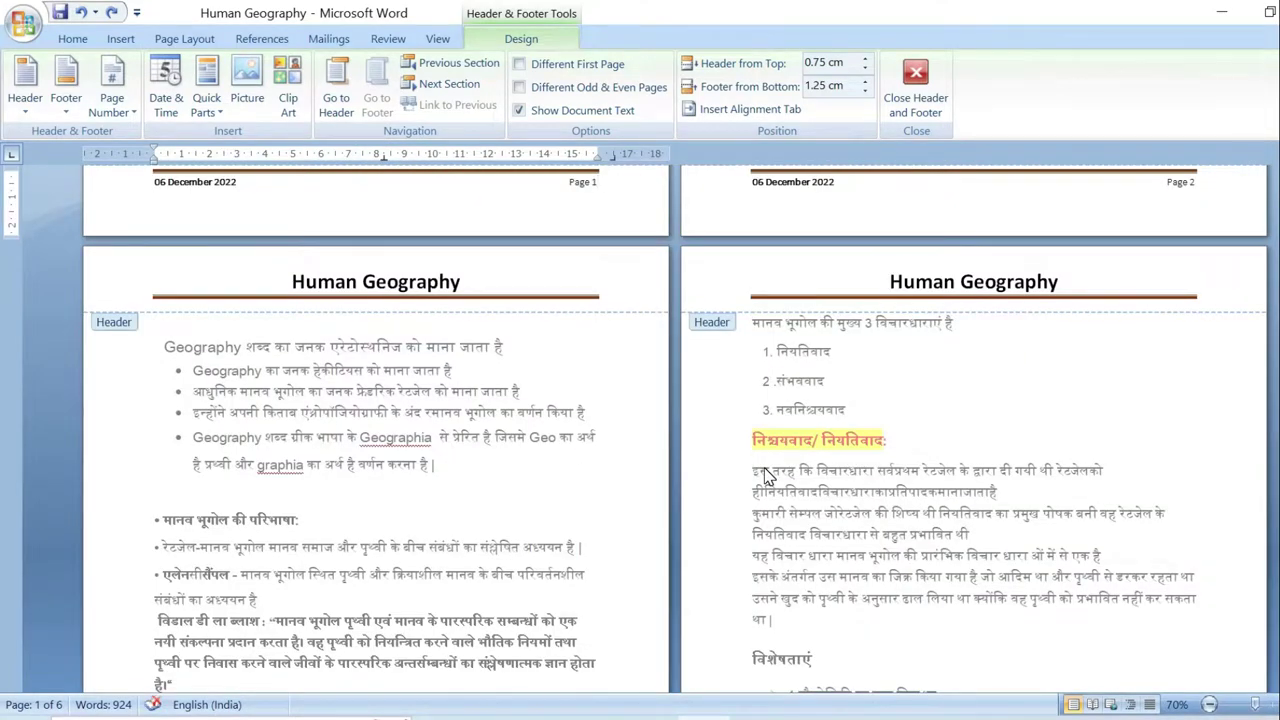
scroll(766, 476, "down", 1)
scroll(766, 476, "up", 10)
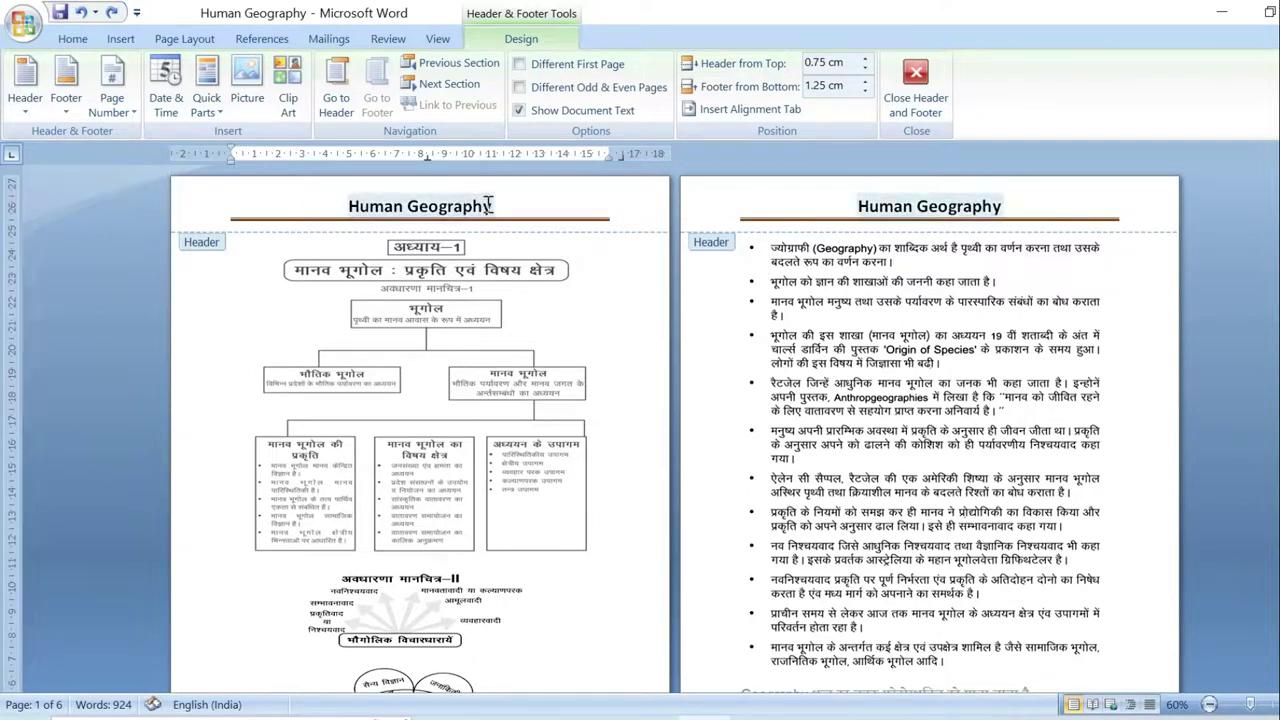
scroll(830, 340, "down", 5)
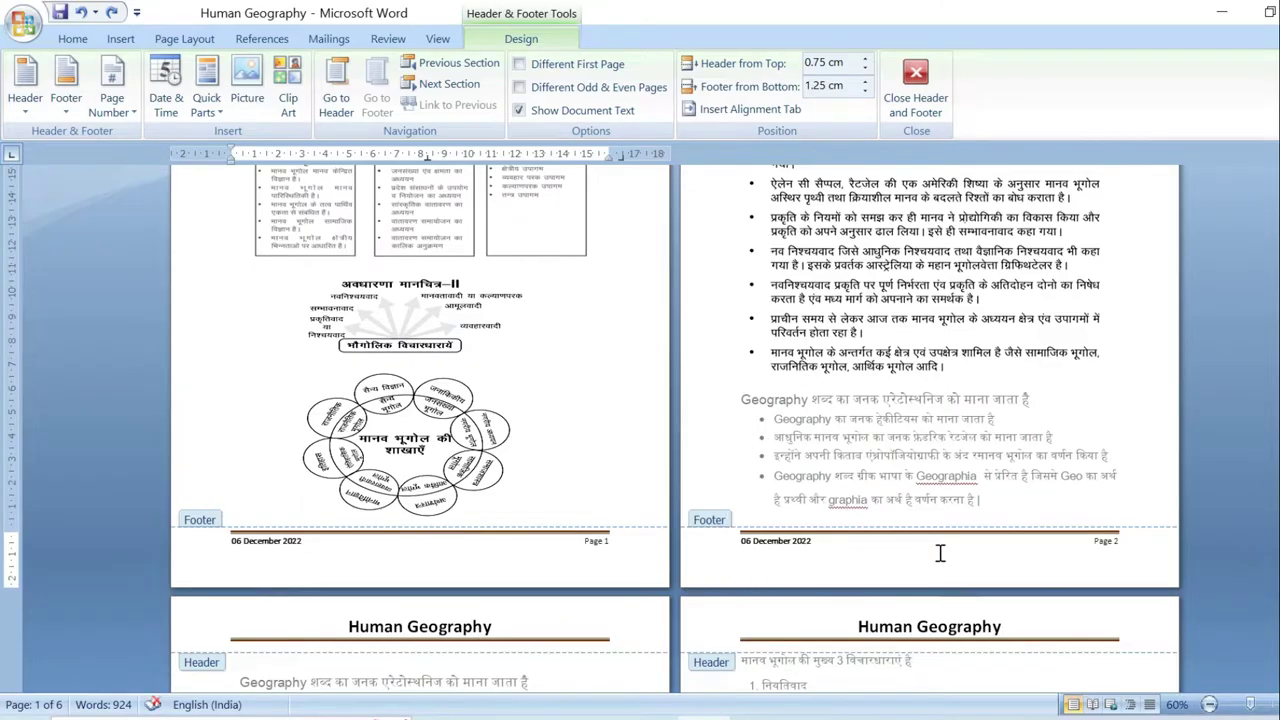
scroll(900, 540, "down", 3)
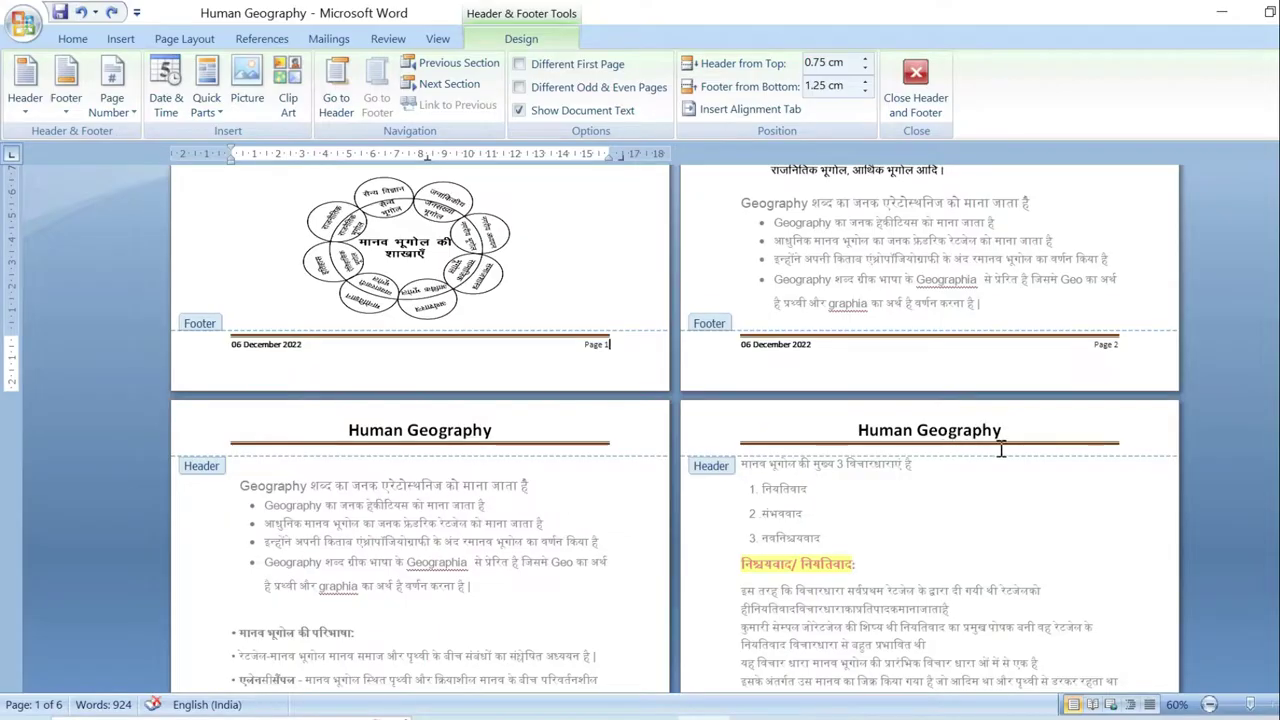
scroll(600, 528, "down", 3)
scroll(600, 528, "down", 3)
left_click(449, 63)
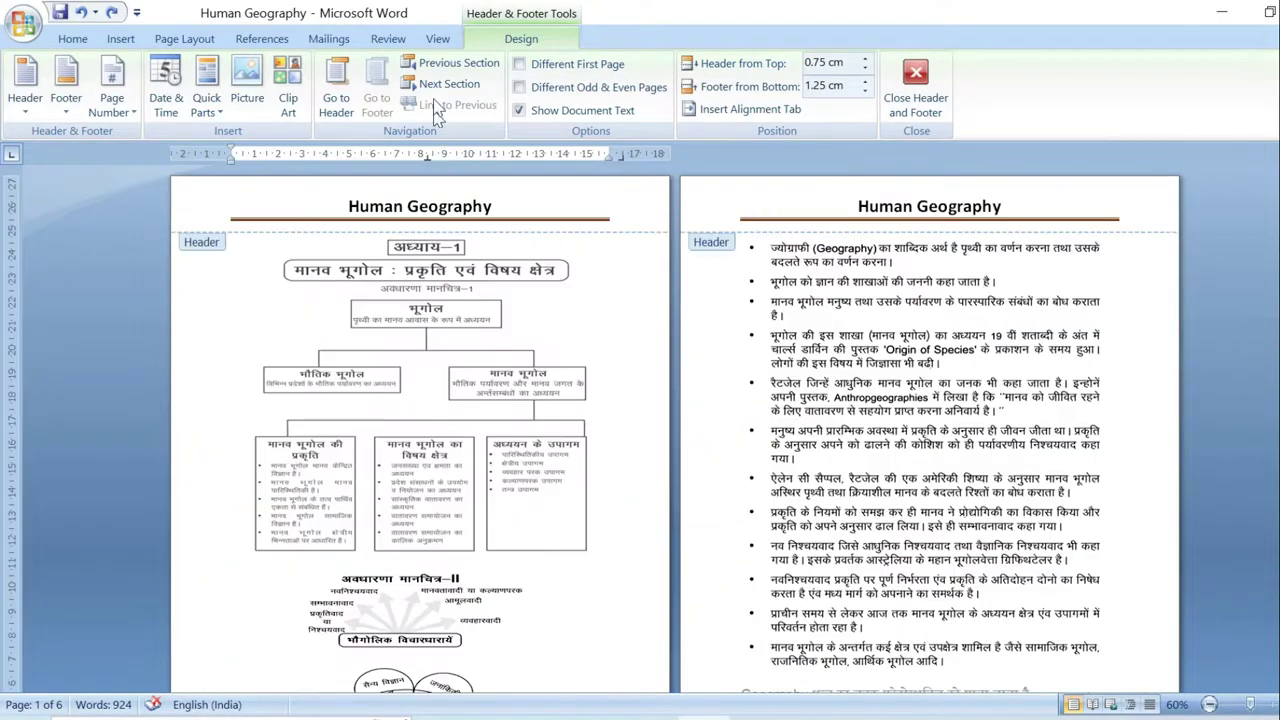
left_click(438, 38)
left_click(485, 82)
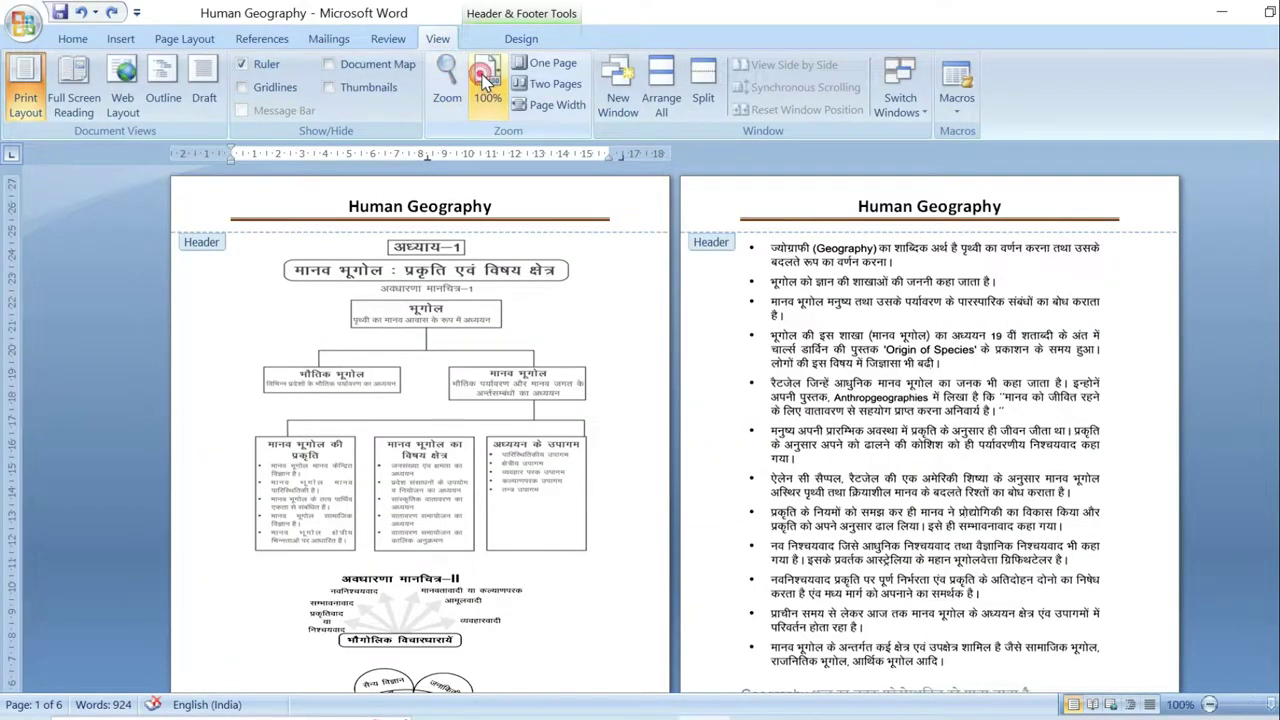
scroll(555, 475, "down", 15)
scroll(555, 475, "down", 10)
scroll(555, 475, "down", 3)
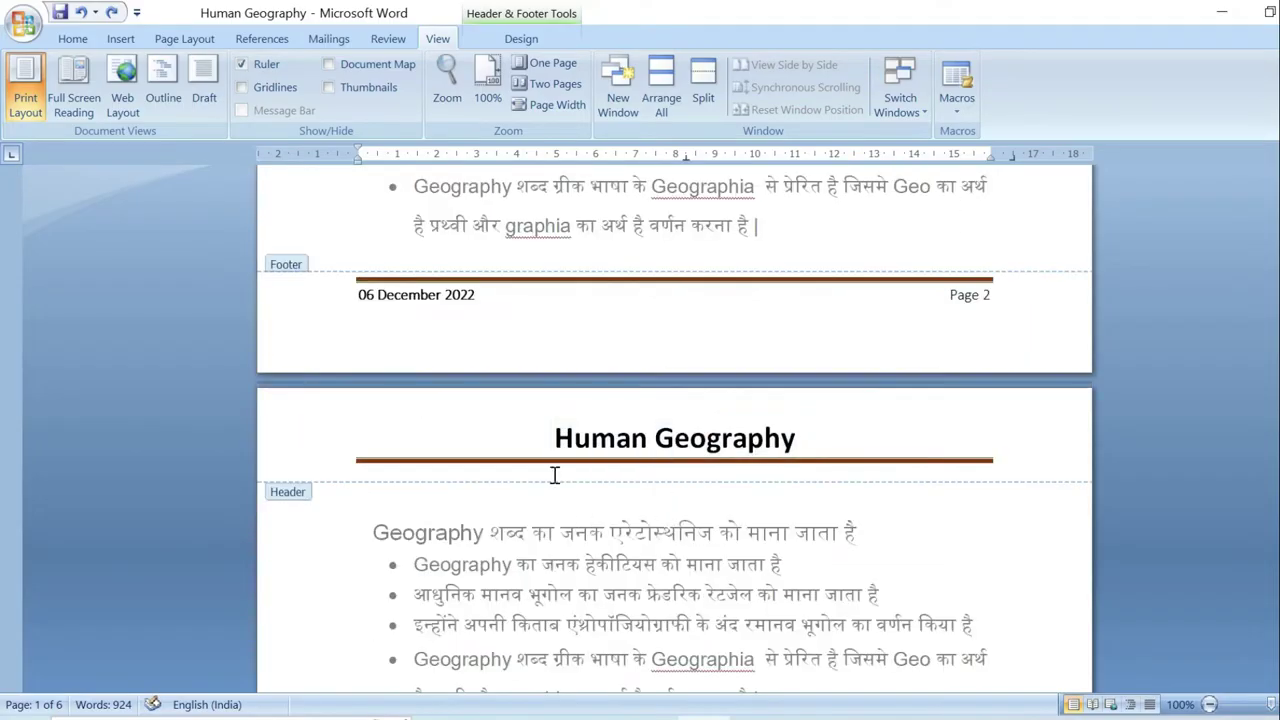
Insert a Document Information FileName field with the path into the footer
double_click(490, 303)
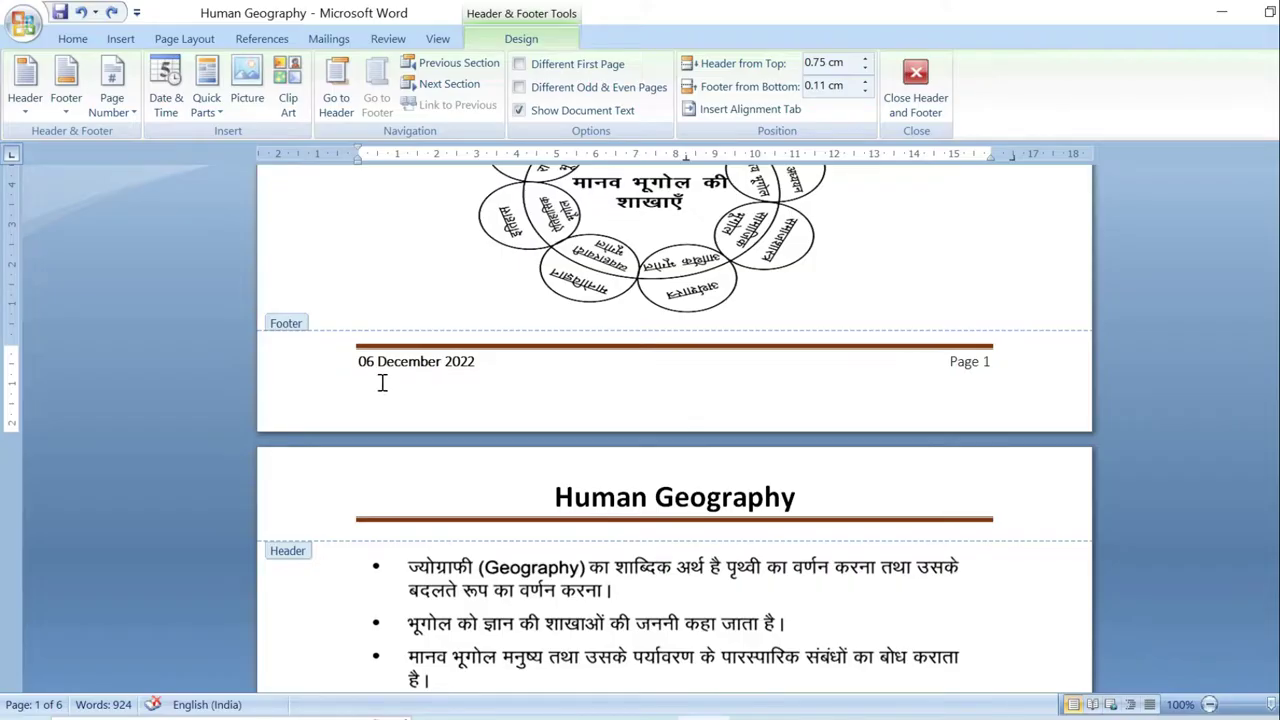
left_click(479, 361)
left_click(204, 112)
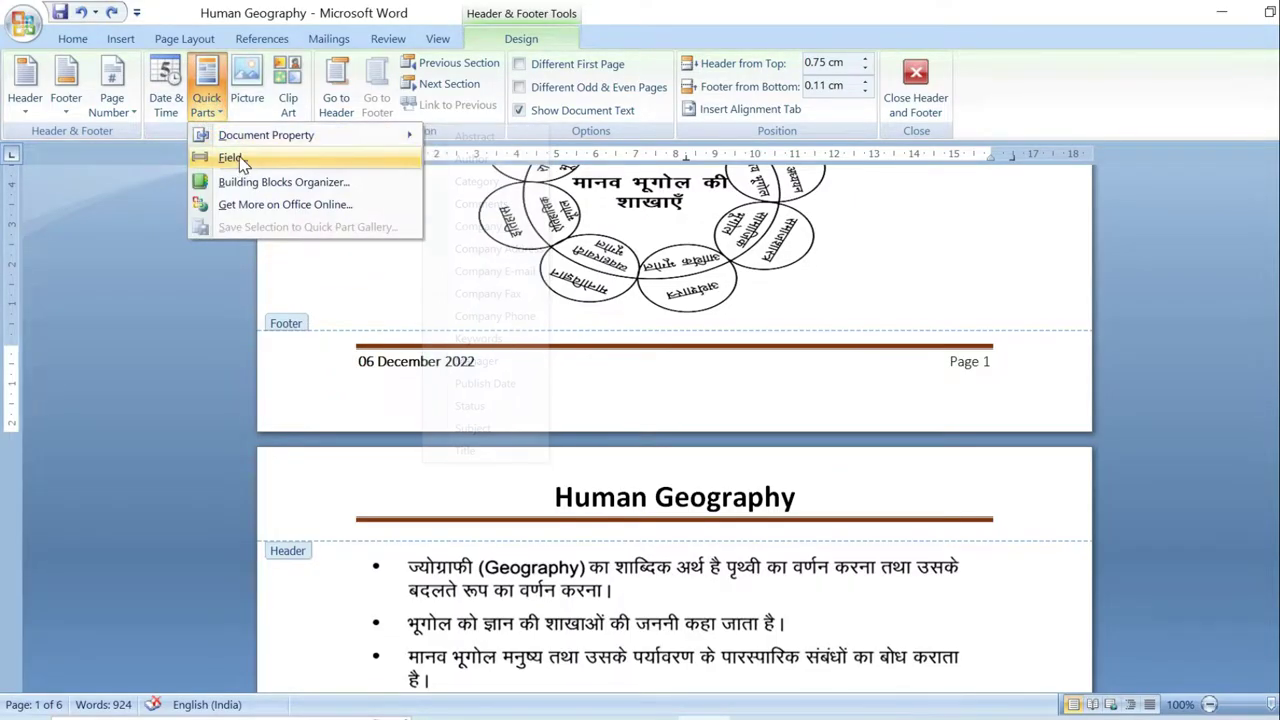
left_click(236, 158)
left_click(409, 205)
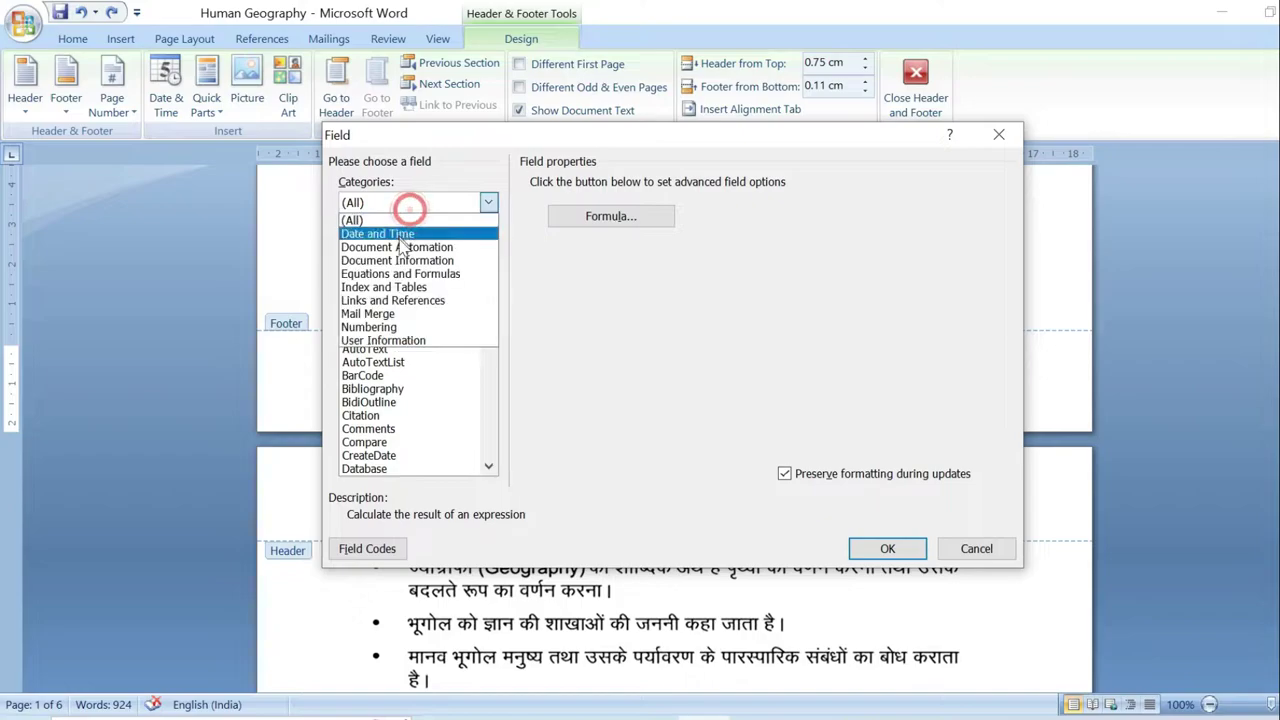
left_click(395, 262)
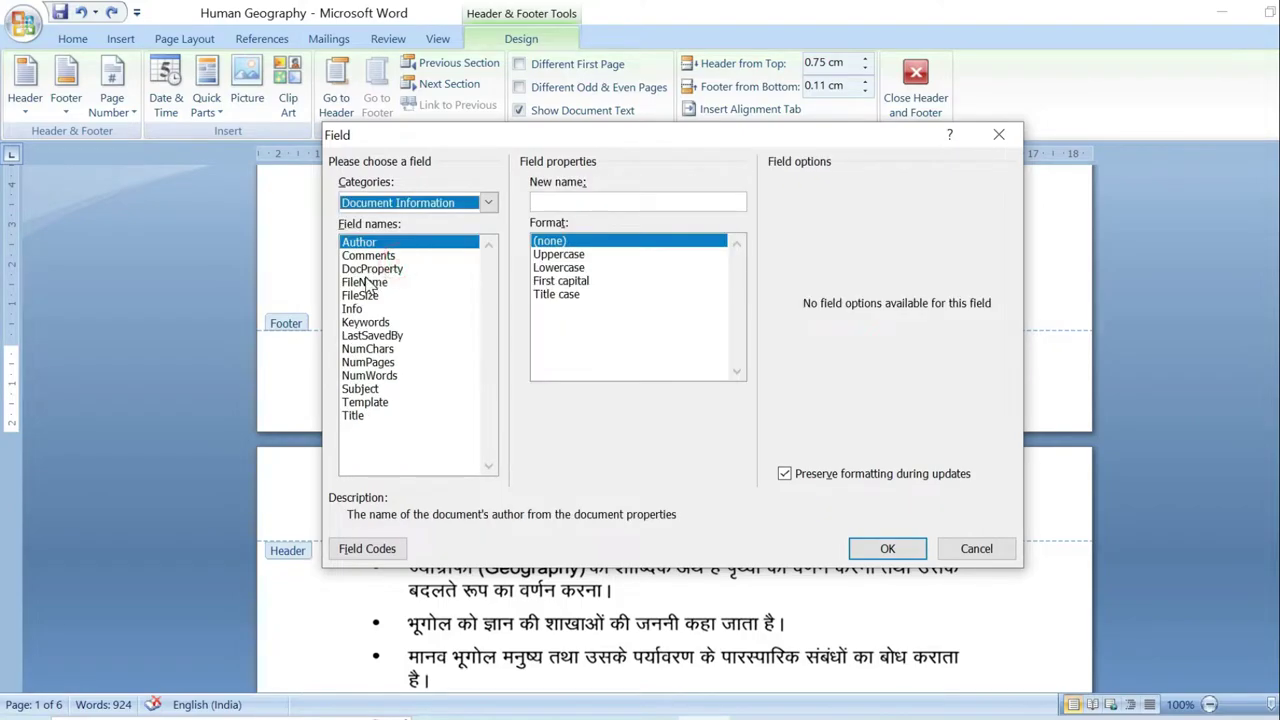
left_click(367, 283)
left_click(784, 183)
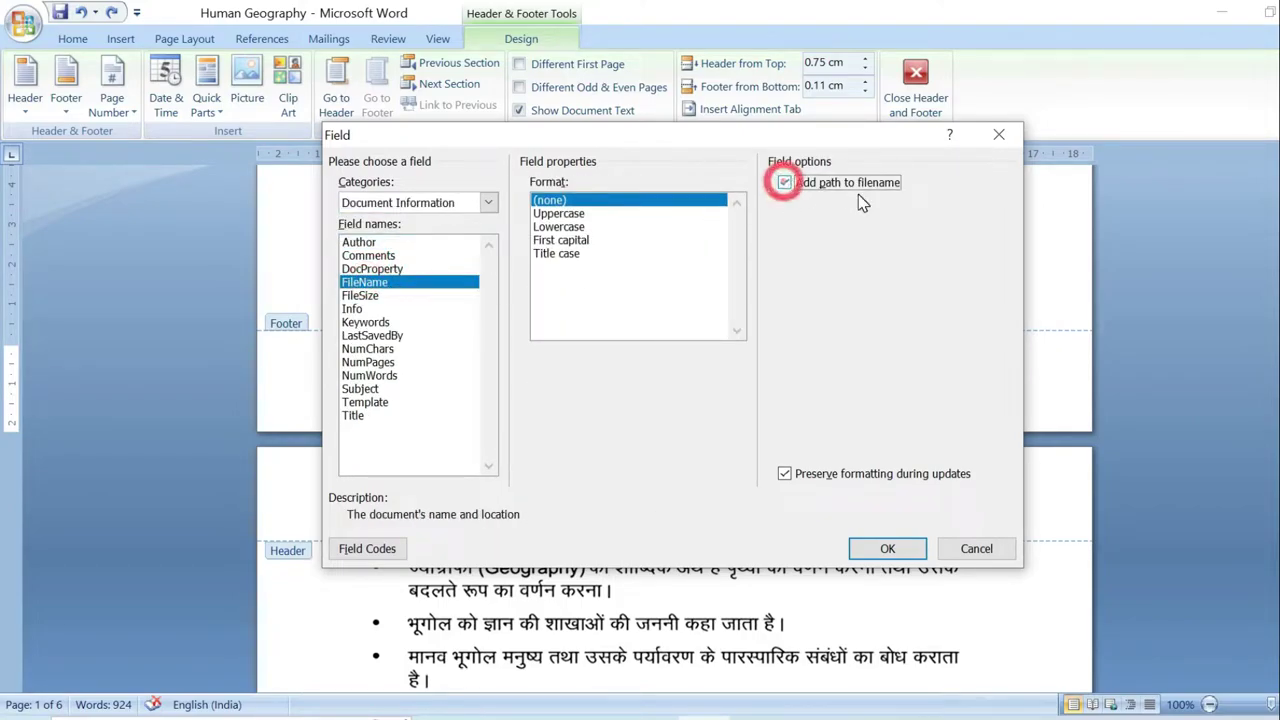
left_click(887, 550)
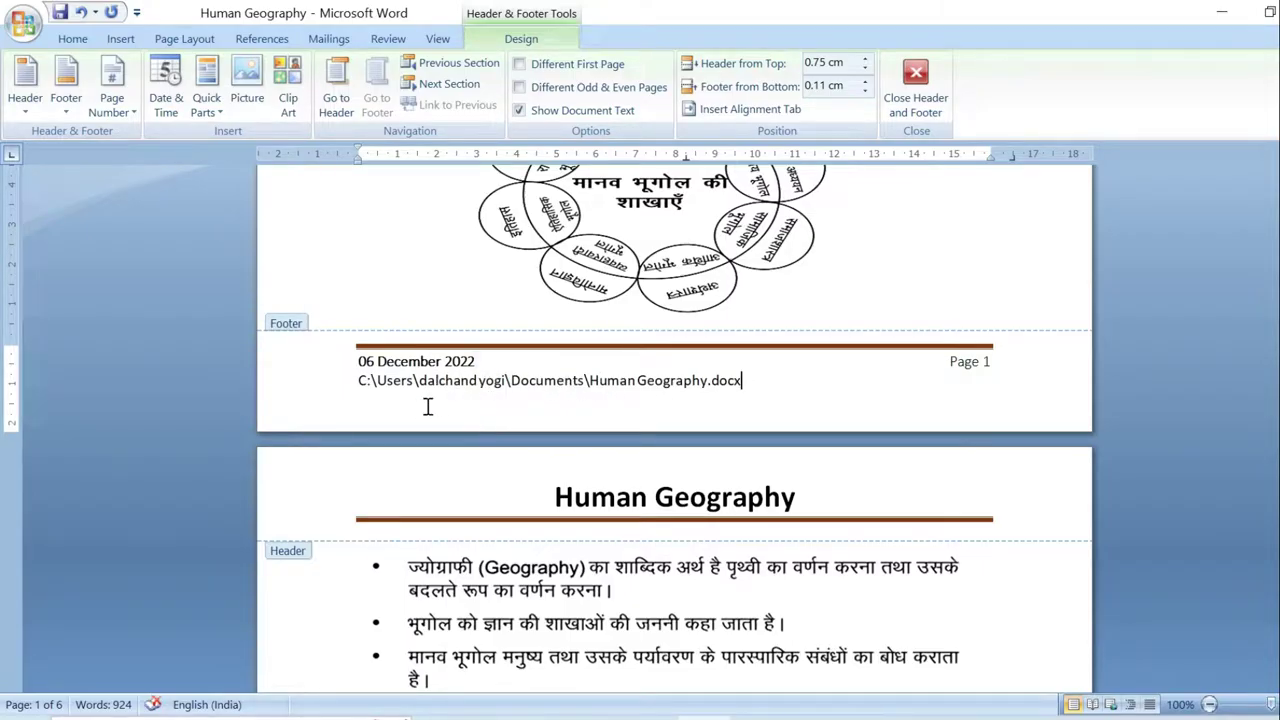
Put the date on its own line above the file path in the footer
left_click(488, 362)
key("Return")
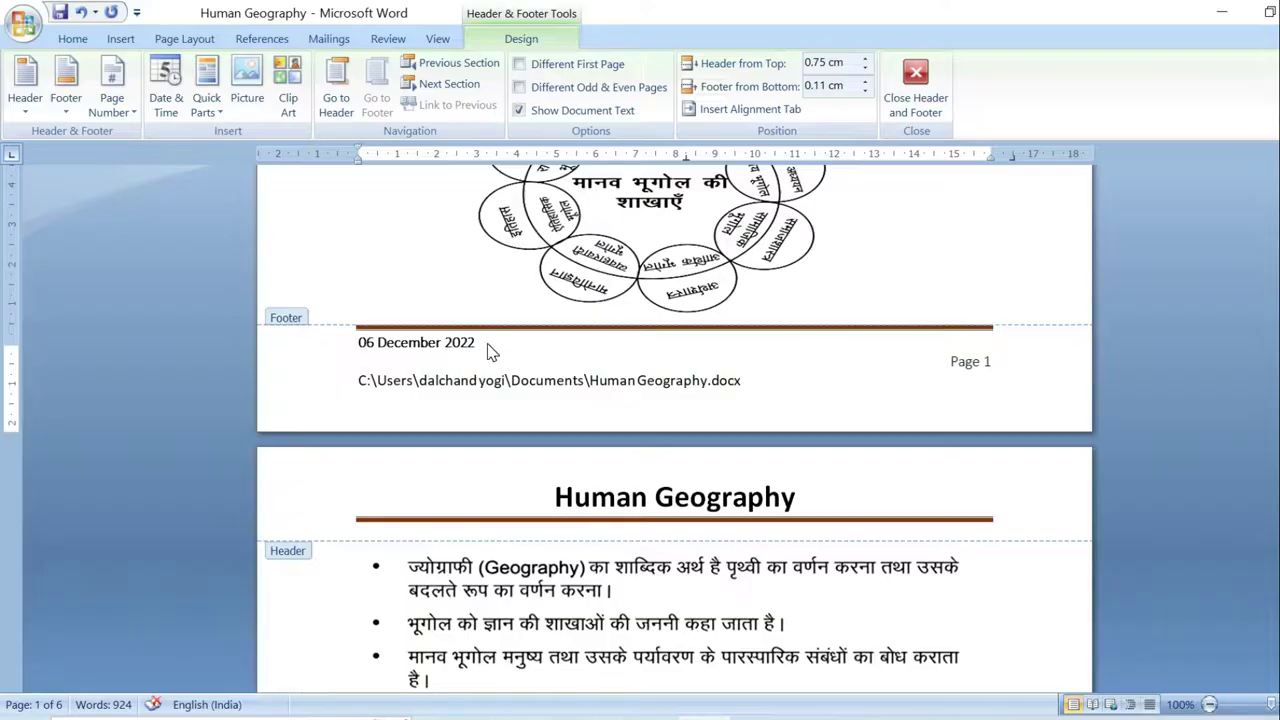
key("Up")
key("Down")
left_click_drag(14, 322, 10, 338)
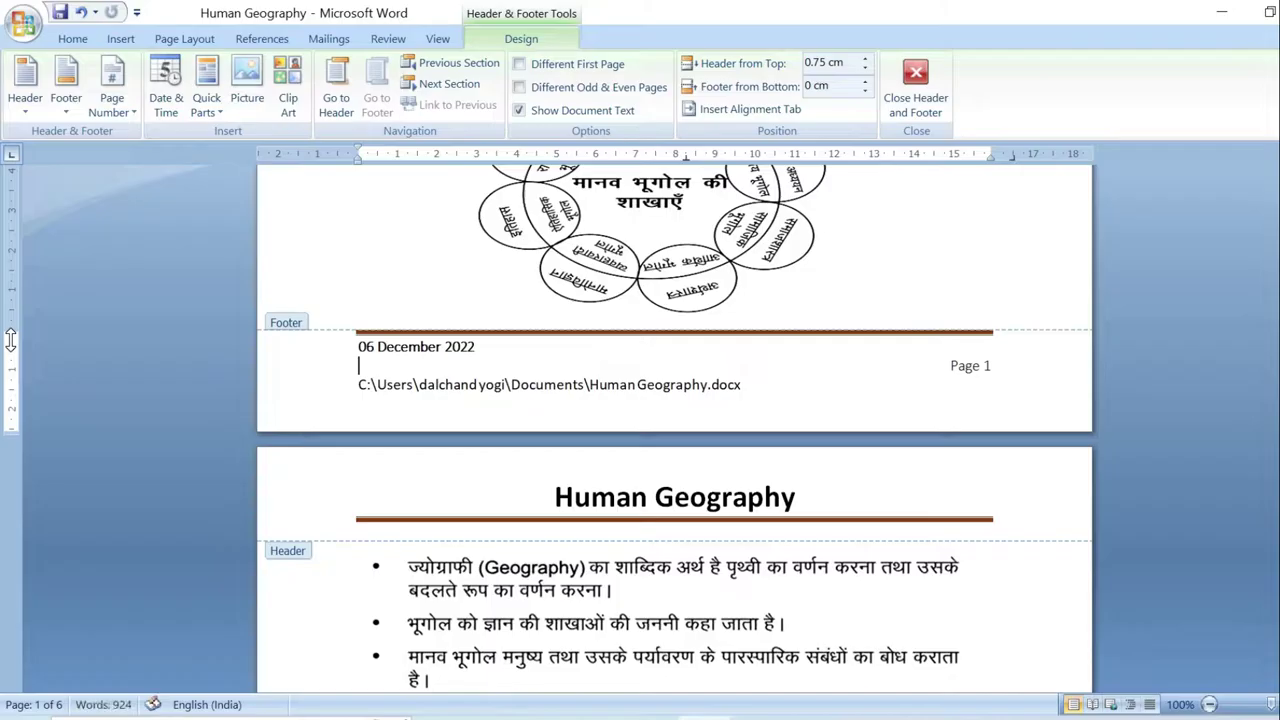
key("ctrl+z")
scroll(728, 442, "down", 5)
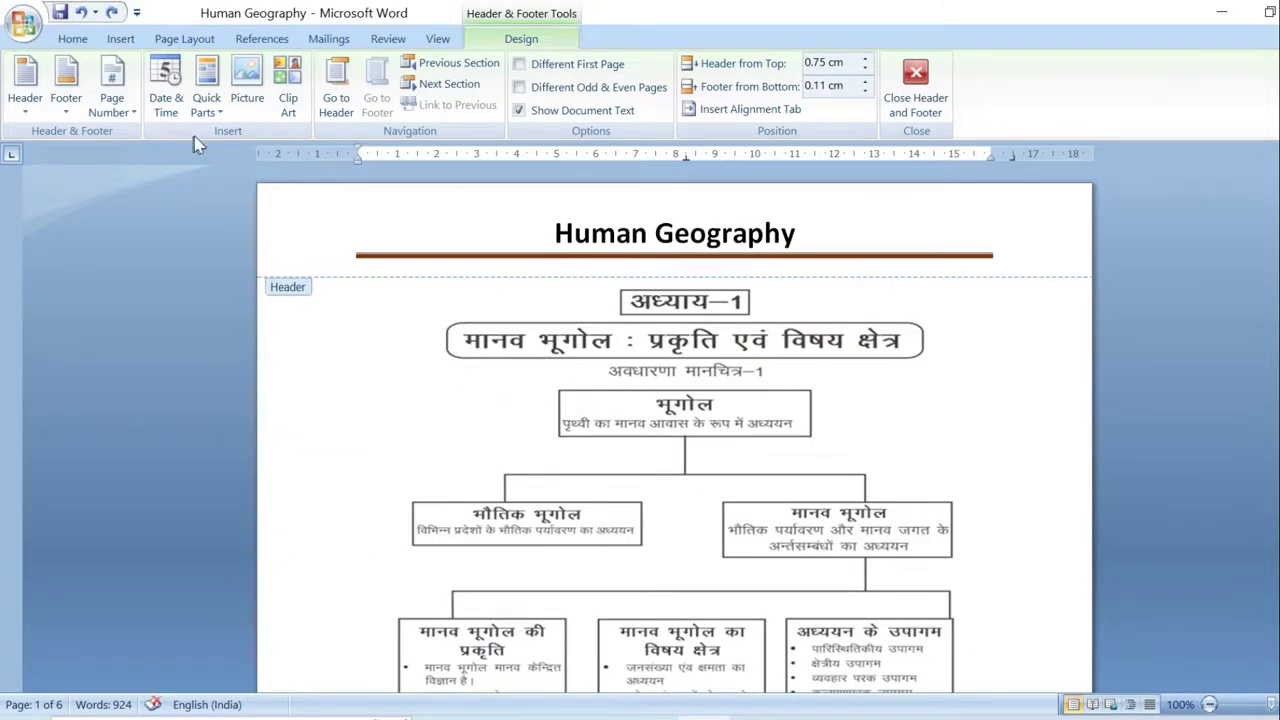
left_click(220, 116)
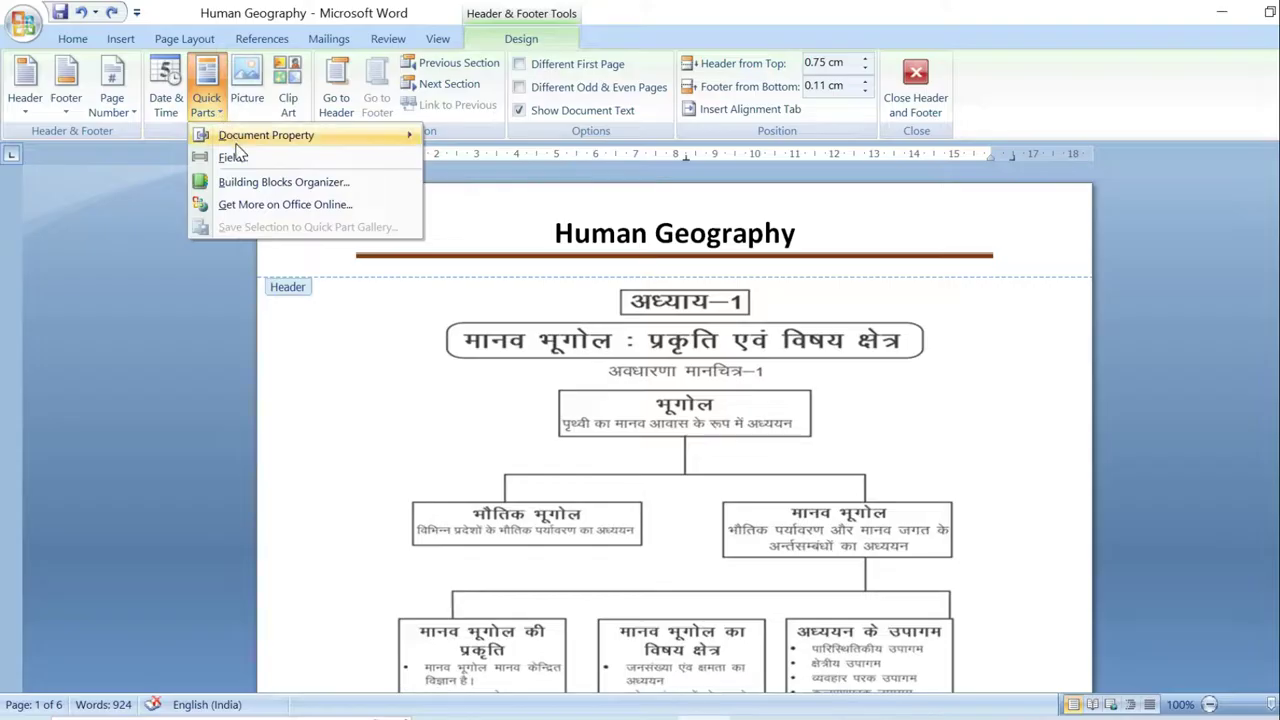
mouse_move(250, 136)
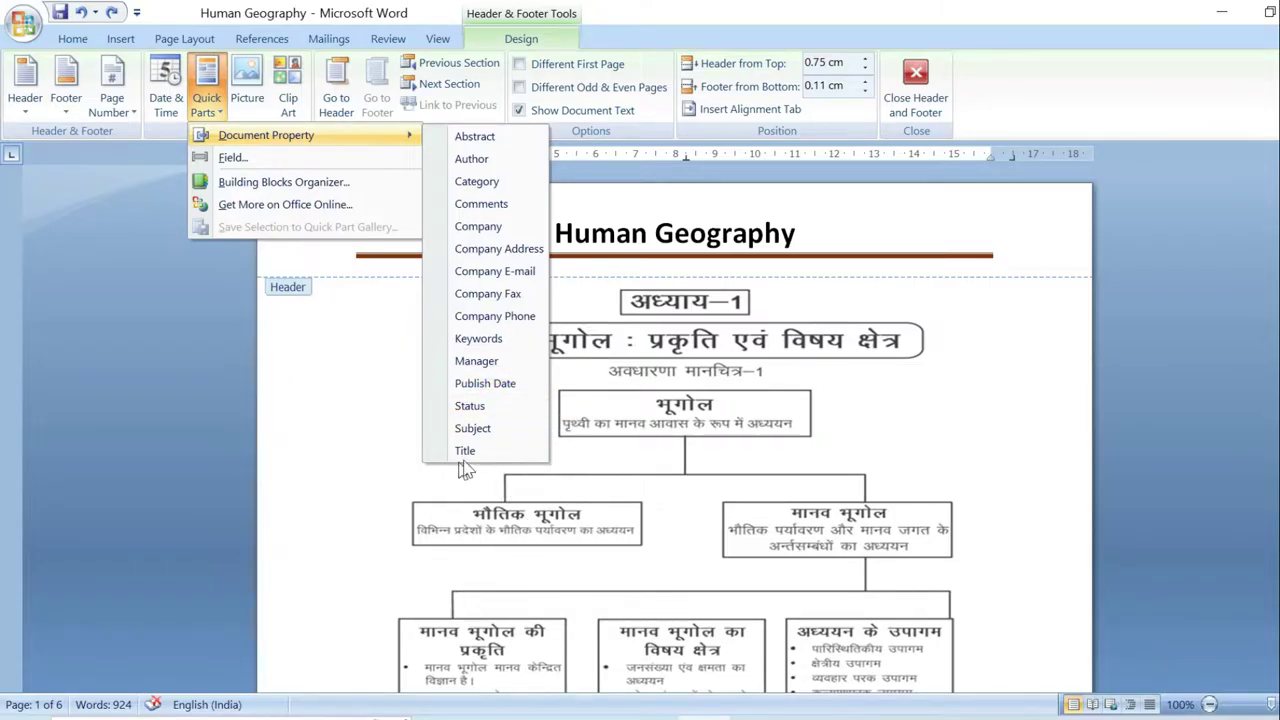
left_click(393, 382)
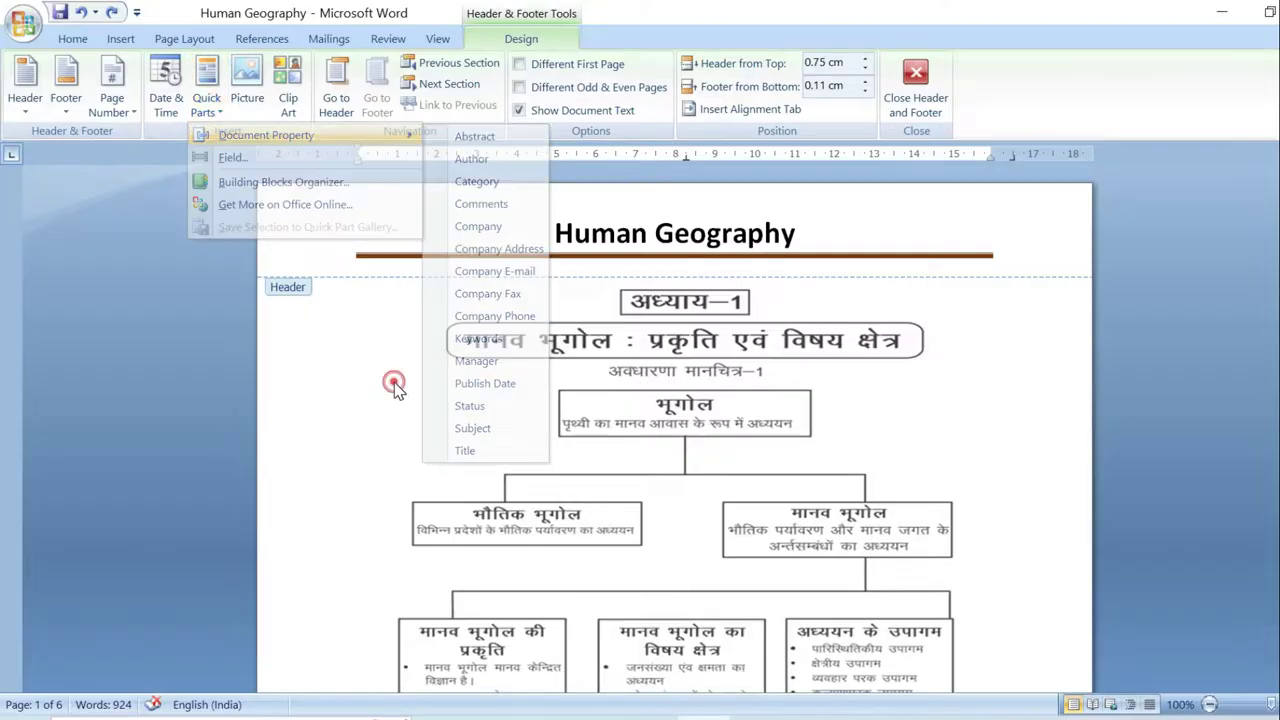
left_click(337, 95)
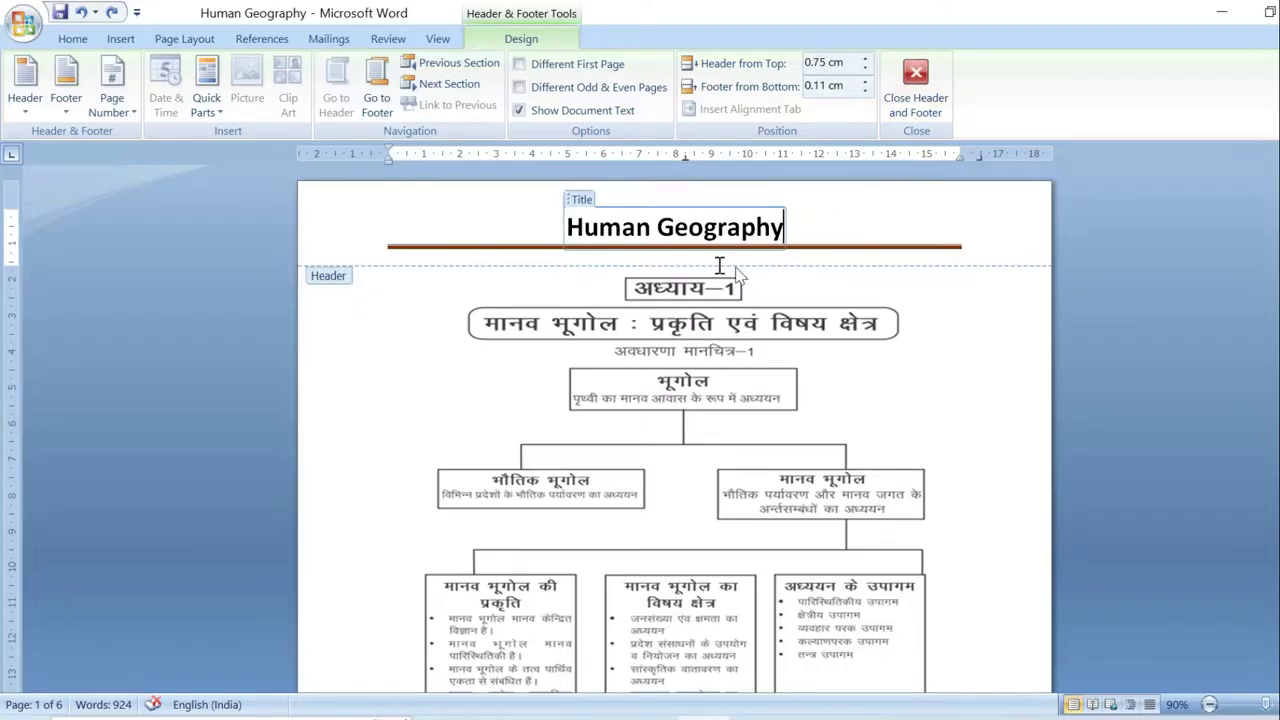
scroll(806, 287, "down", 1, "ctrl")
scroll(806, 287, "down", 2, "ctrl")
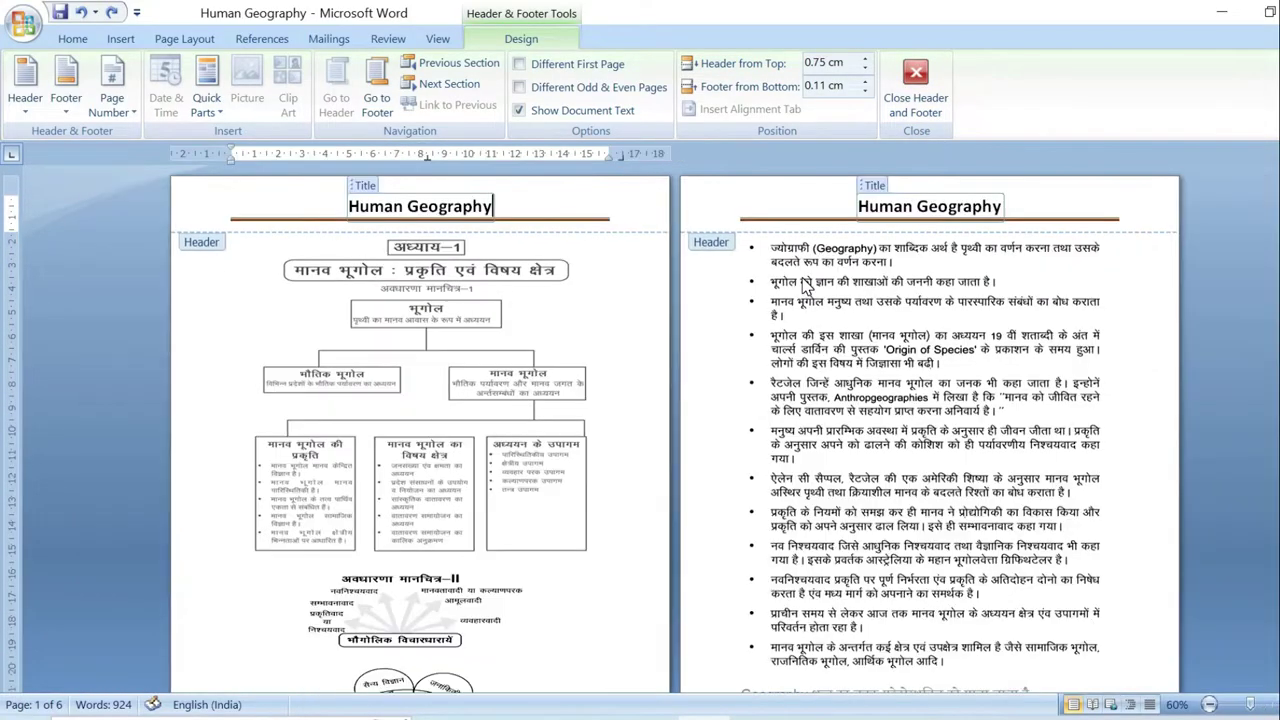
scroll(806, 287, "down", 2)
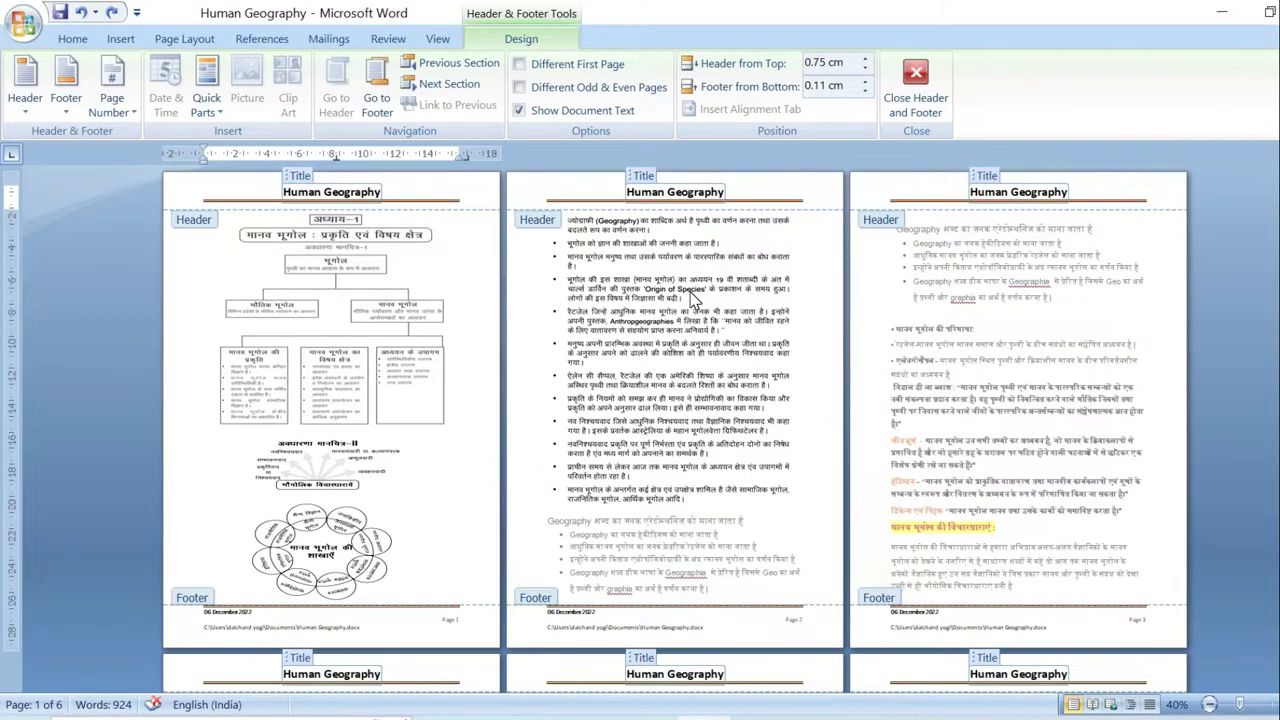
scroll(695, 296, "up", 1, "ctrl")
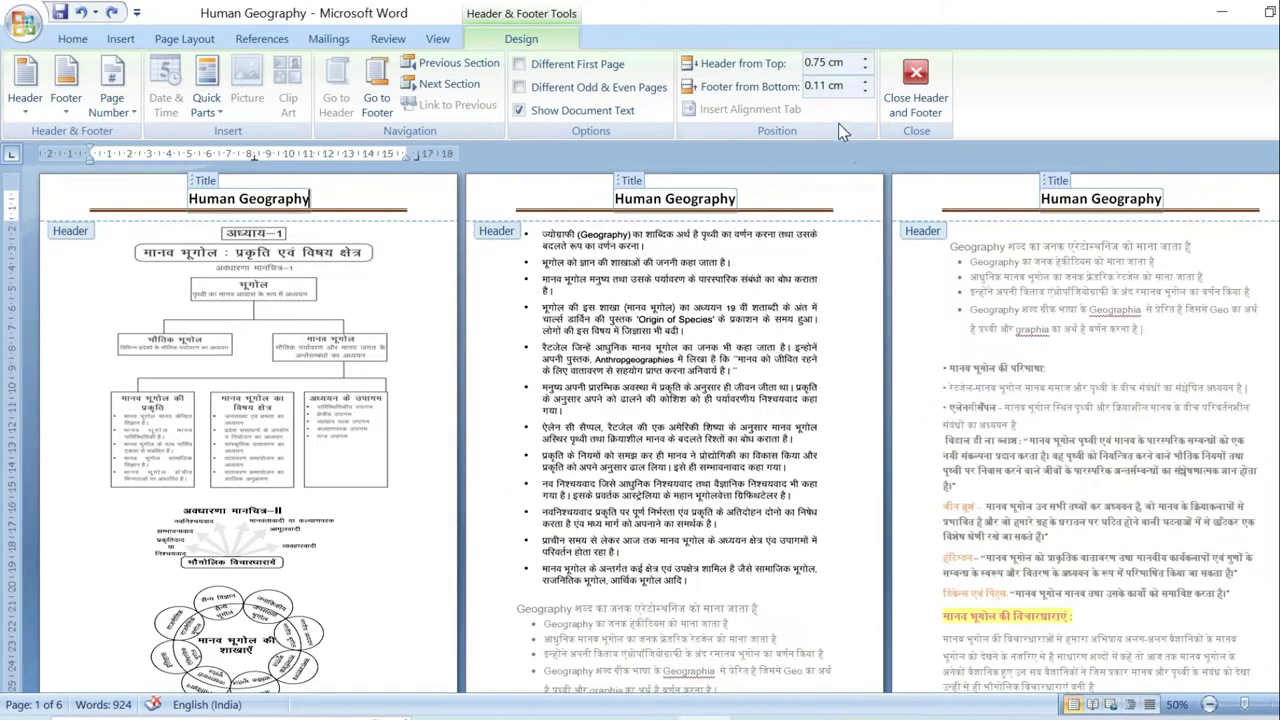
Insert a Next Page section break at the start of page 2 and reopen the headers
left_click(916, 104)
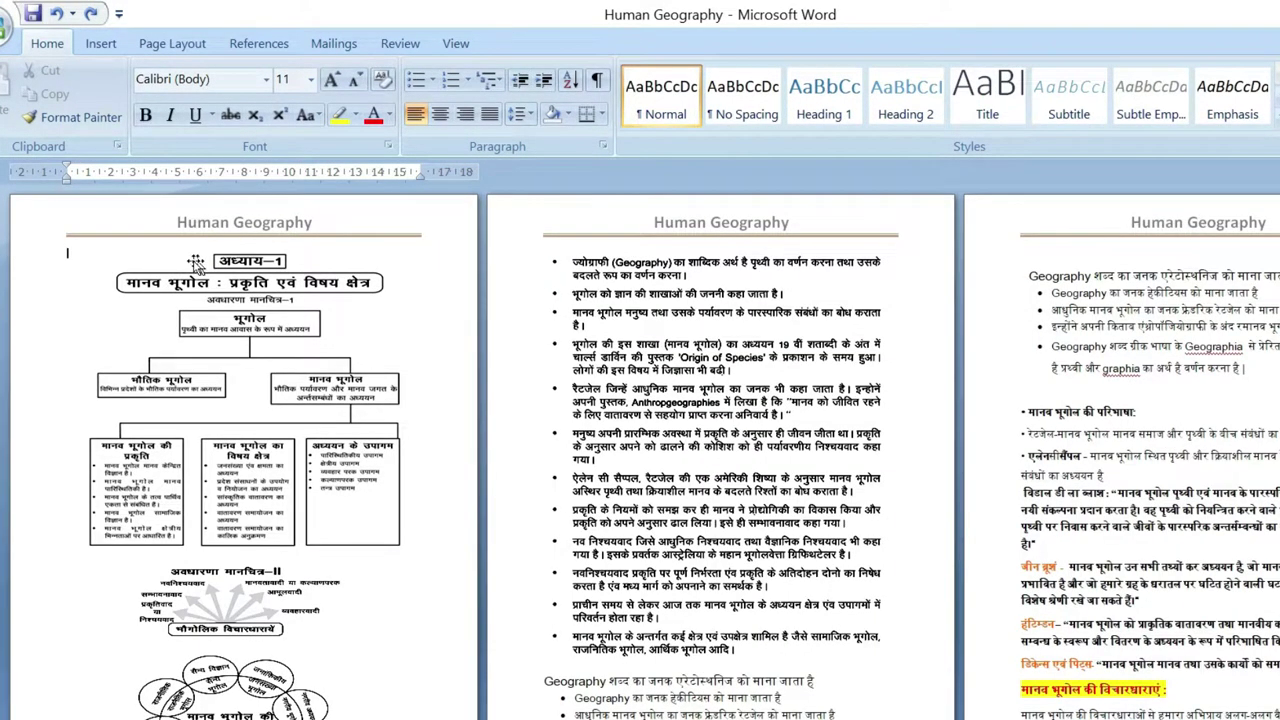
left_click(550, 252)
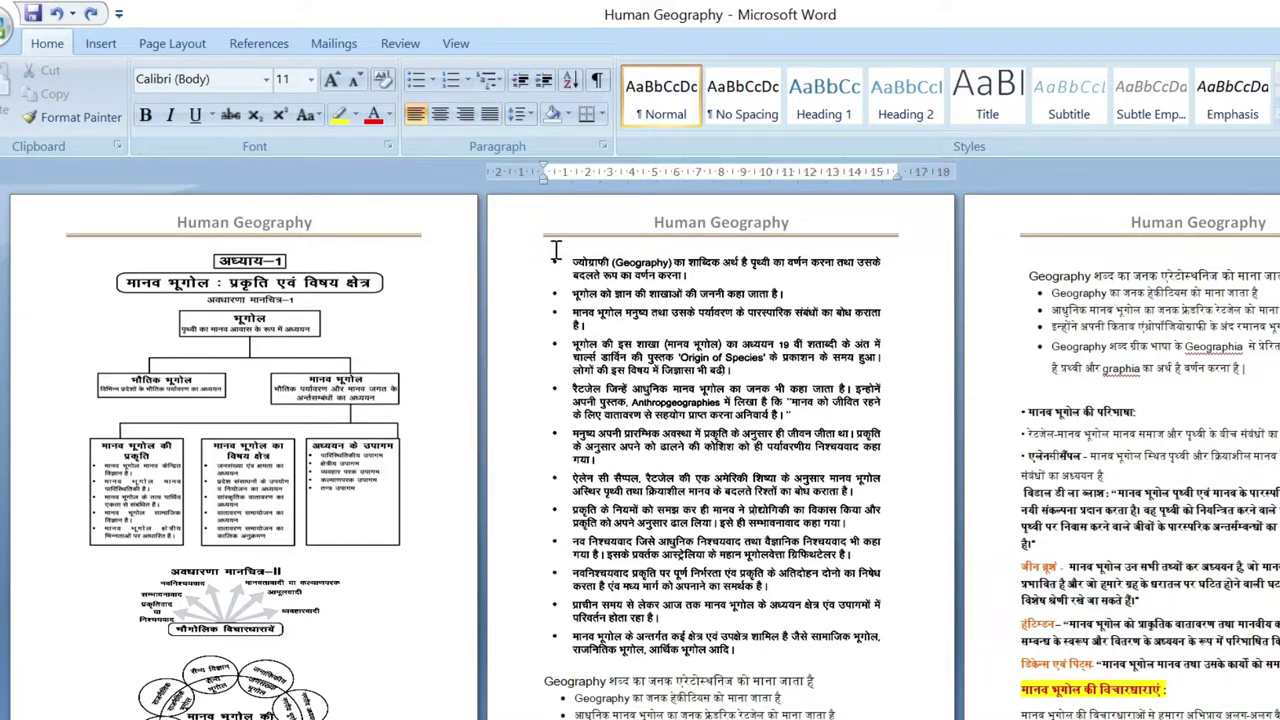
left_click(172, 43)
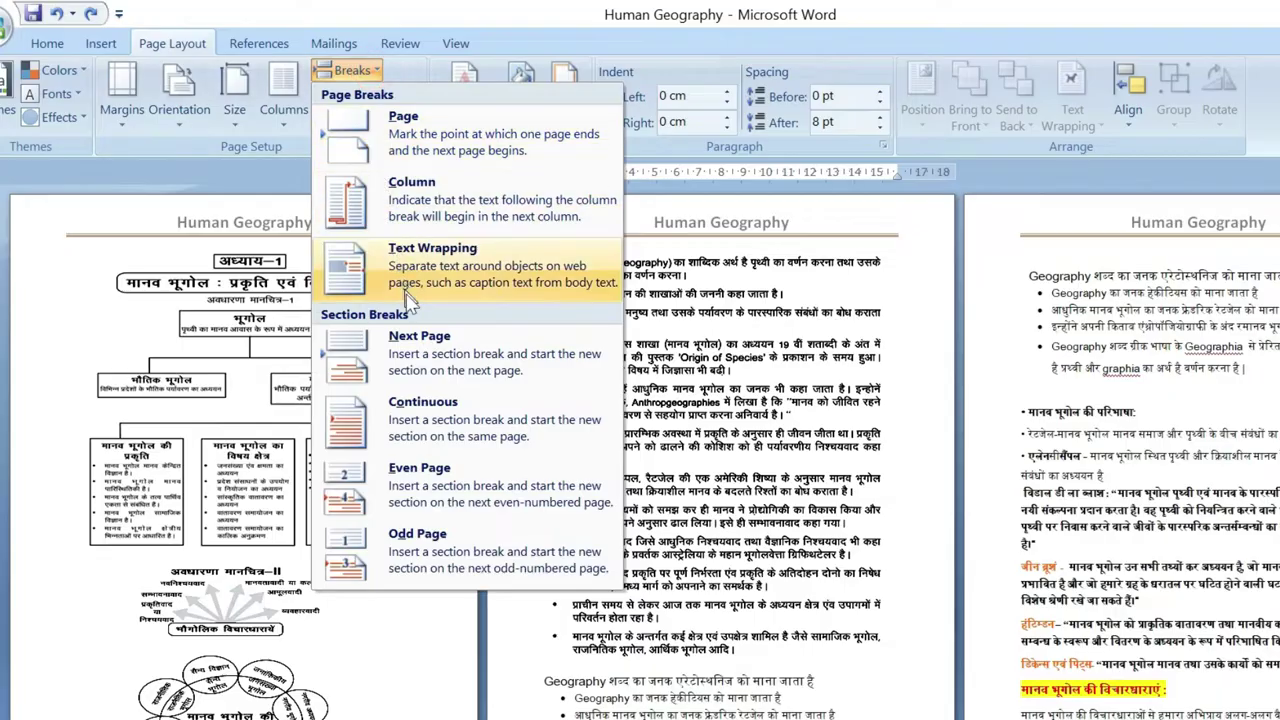
left_click(440, 348)
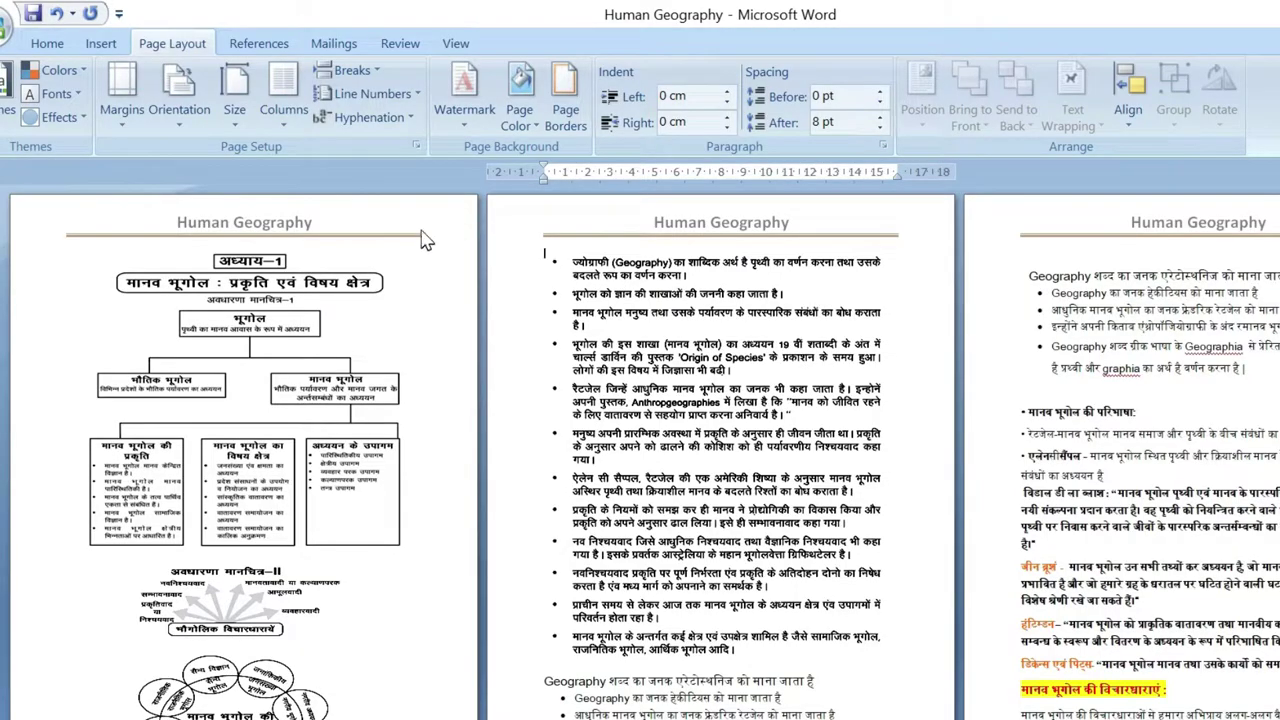
double_click(310, 224)
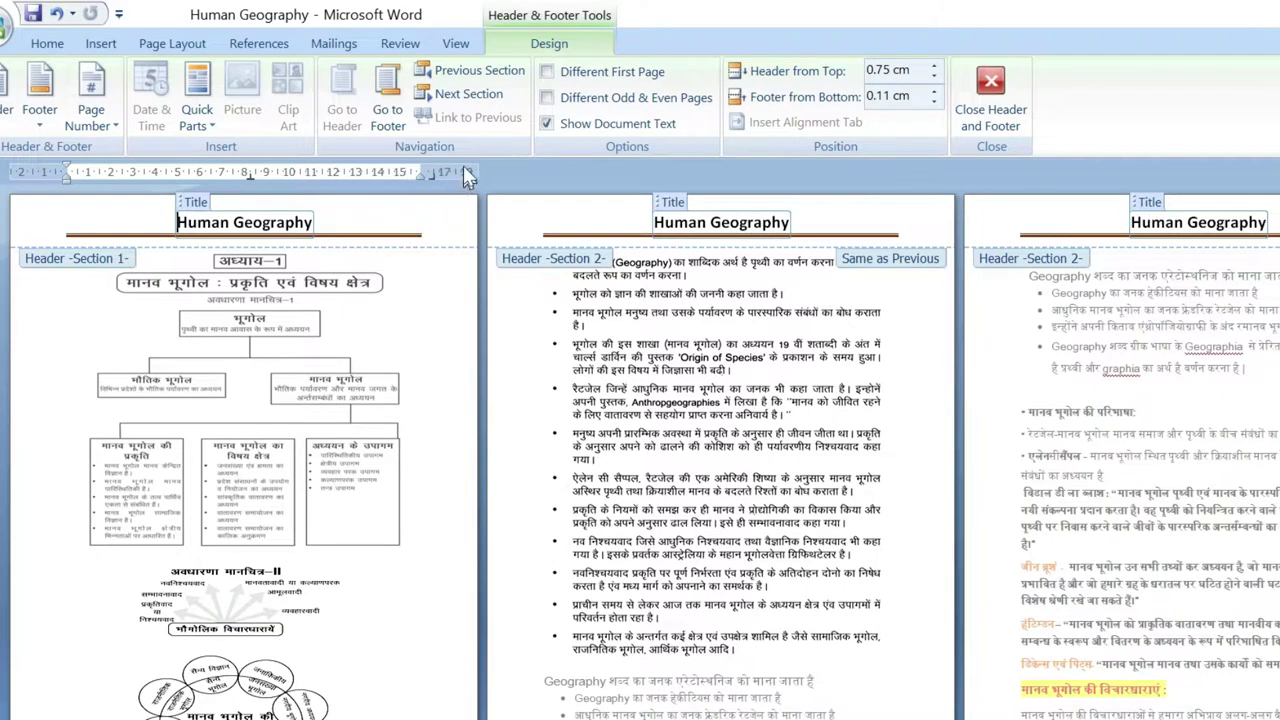
Turn off Link to Previous for the section 2 header, then test-edit the section 1 title
left_click(838, 222)
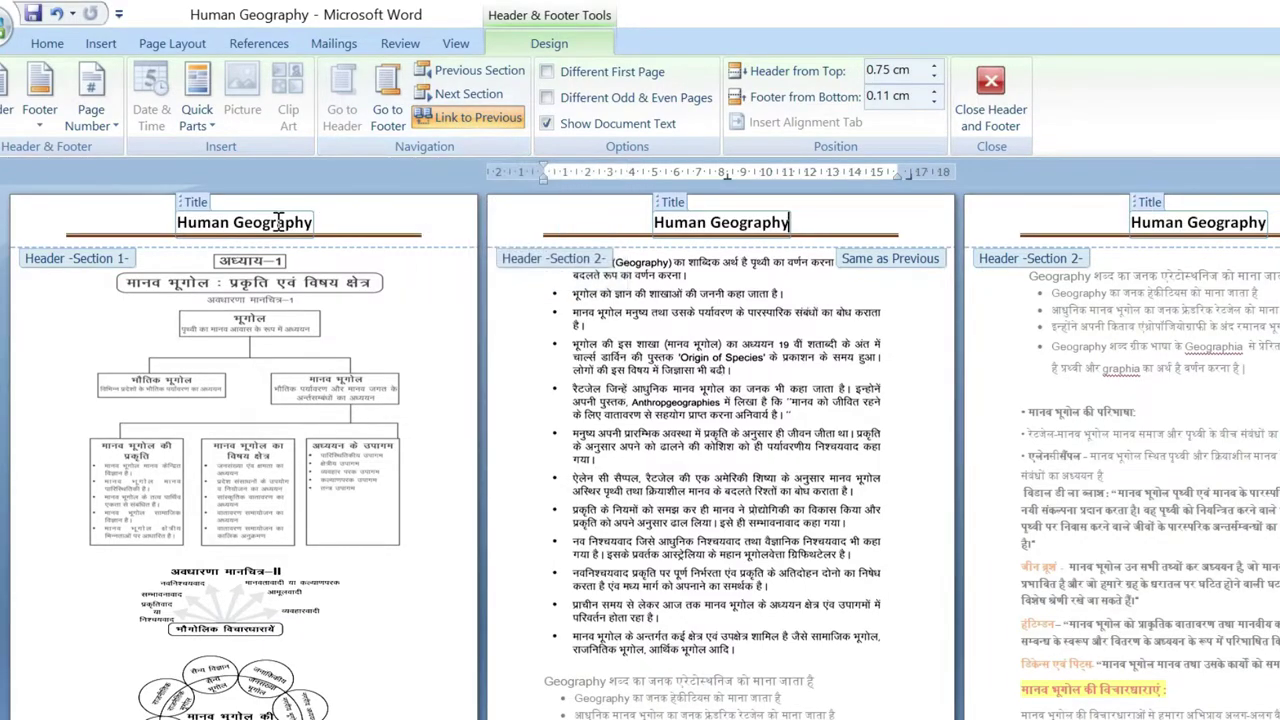
left_click(465, 120)
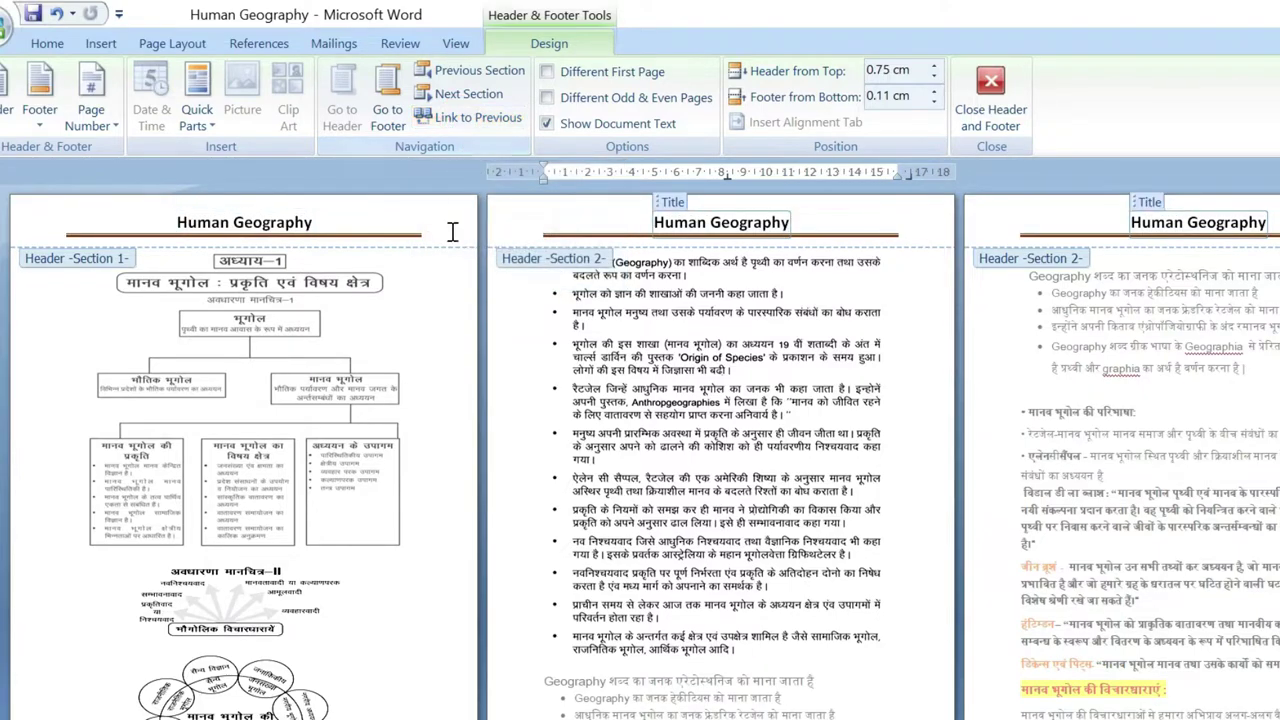
left_click(329, 220)
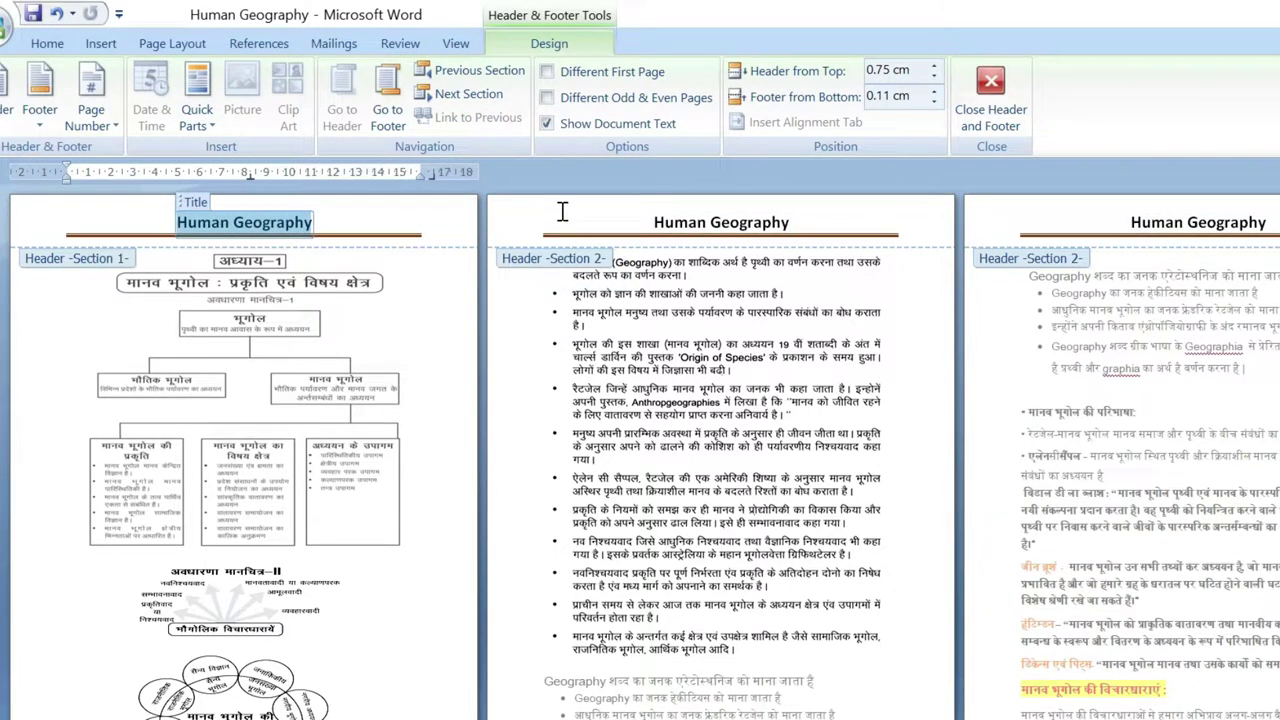
type("word")
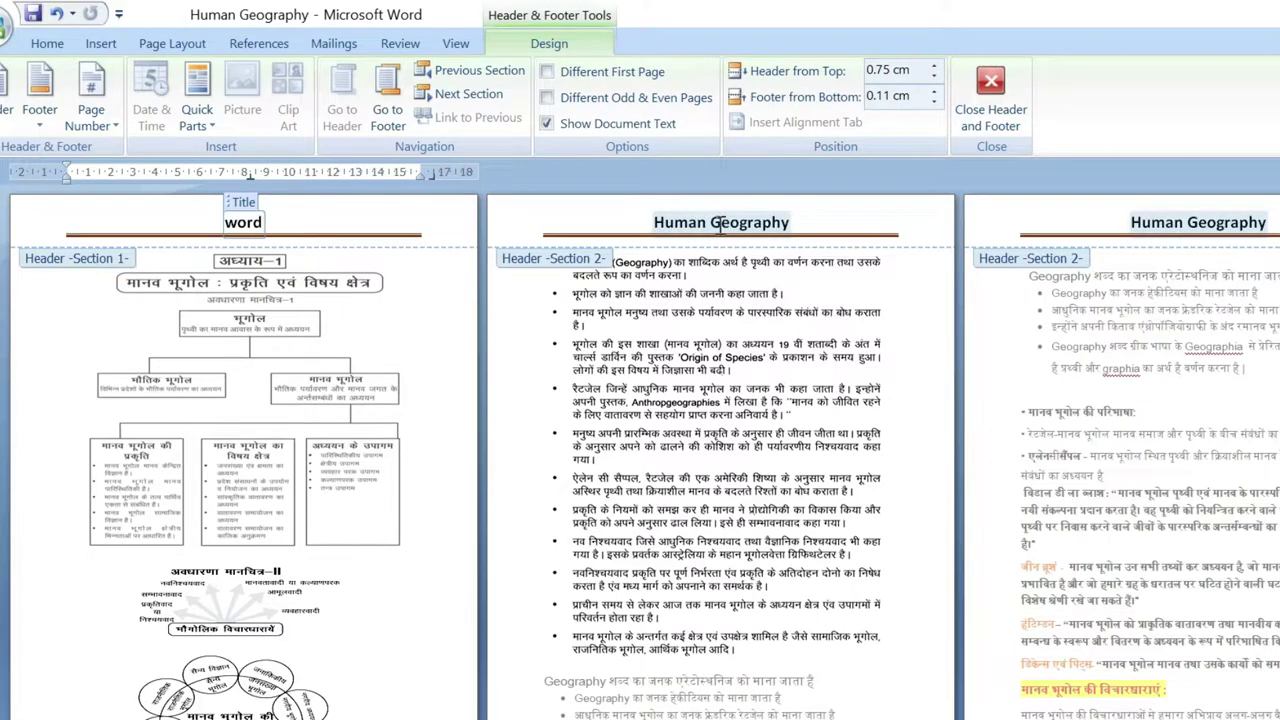
key("ctrl+z")
Relink the section 2 header to section 1, confirming the replacement
left_click(816, 222)
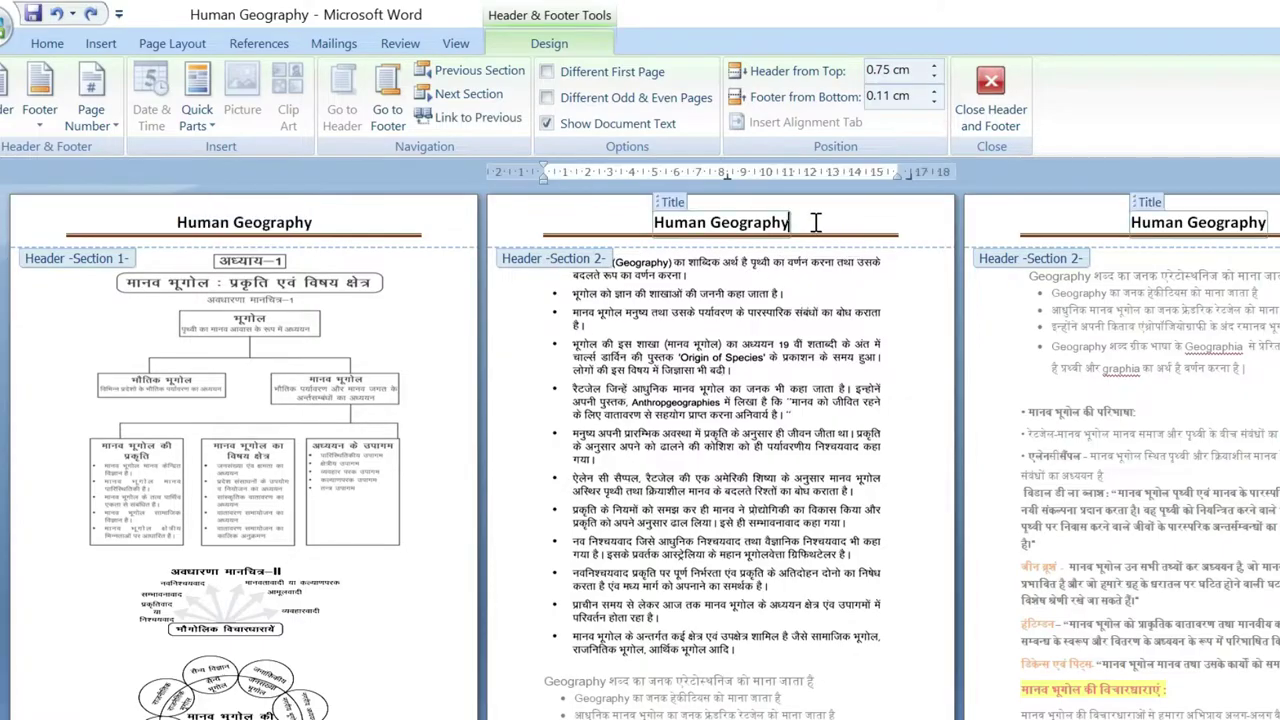
left_click(468, 118)
left_click(676, 471)
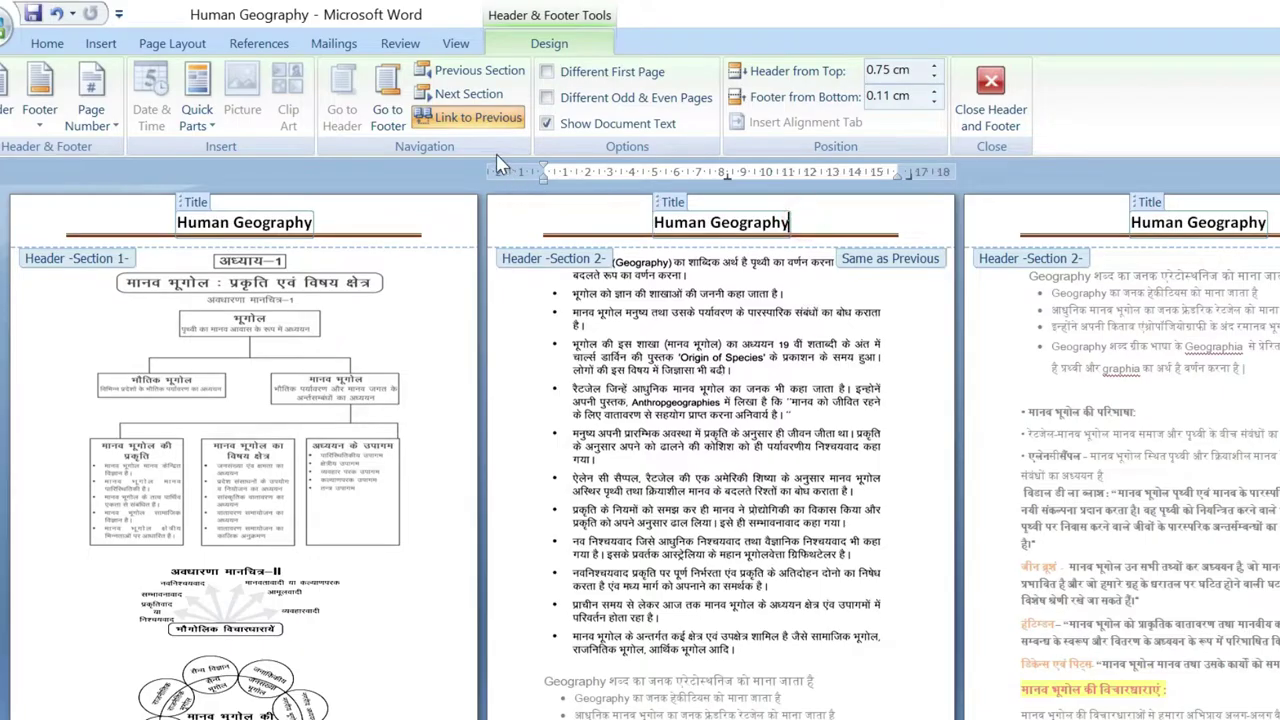
left_click(481, 121)
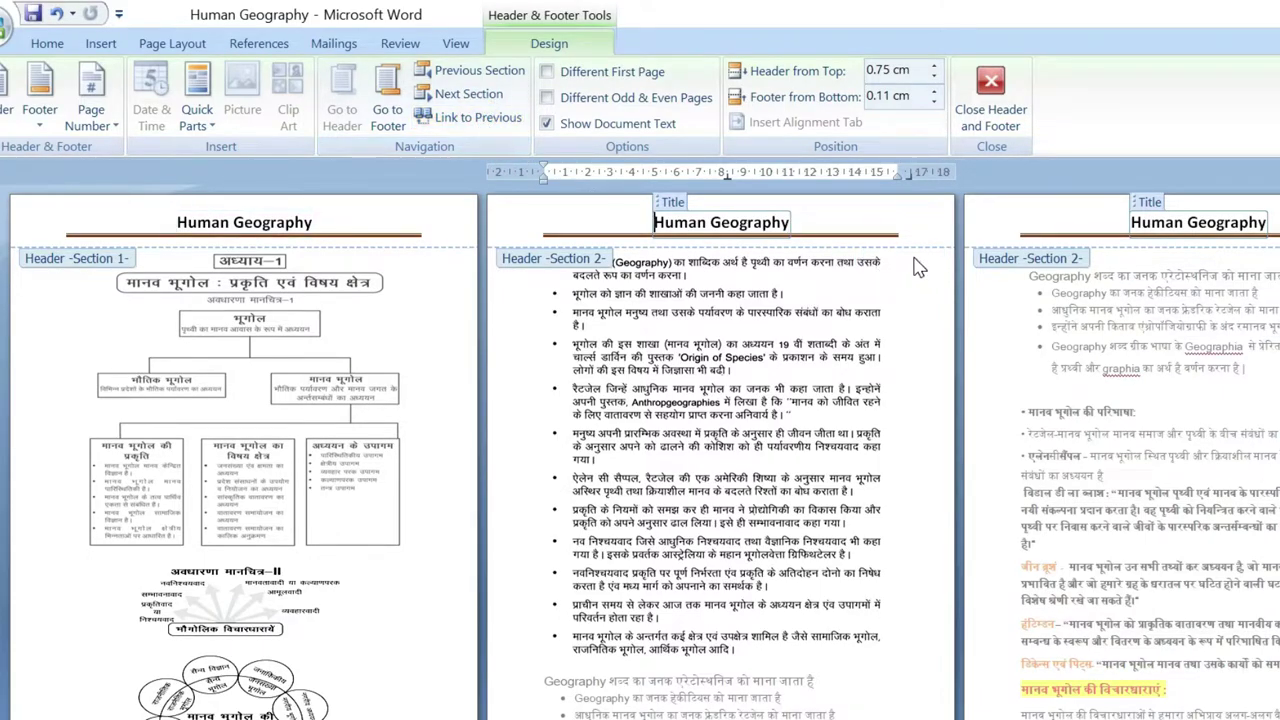
Test-edit the Human Geography title with 'word', then undo it
left_click(314, 226)
left_click_drag(314, 222, 180, 226)
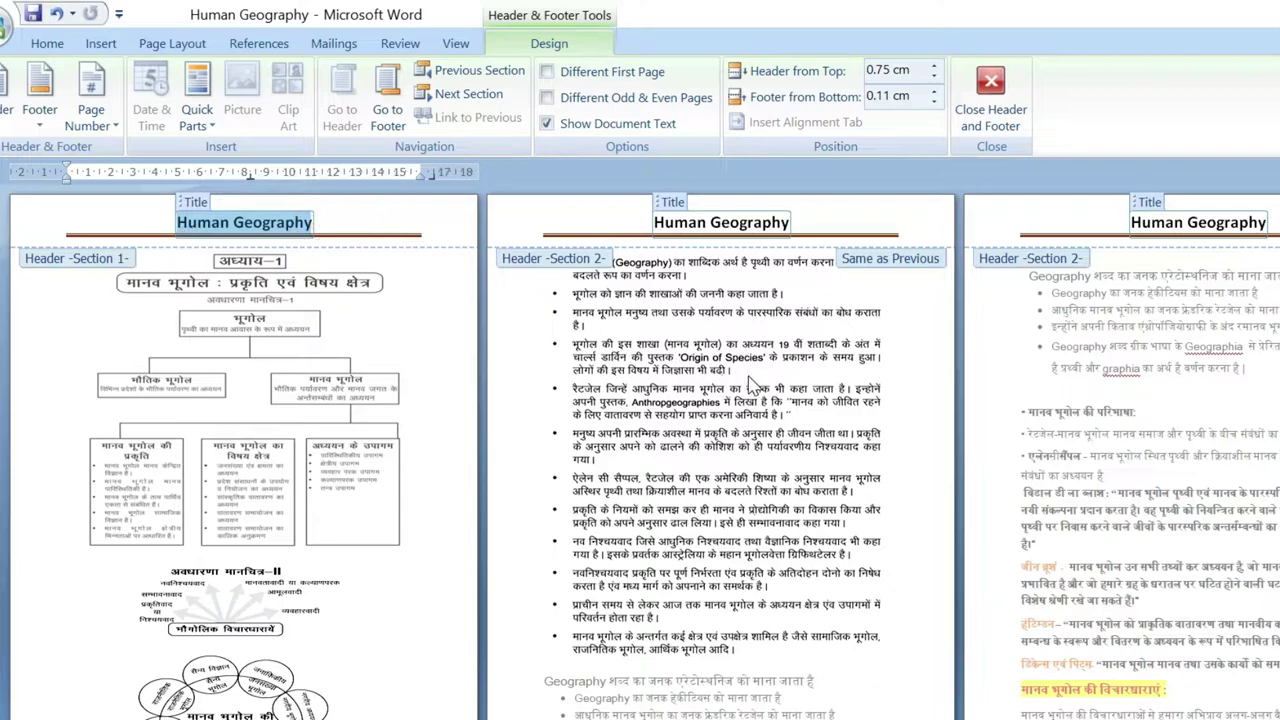
type("word")
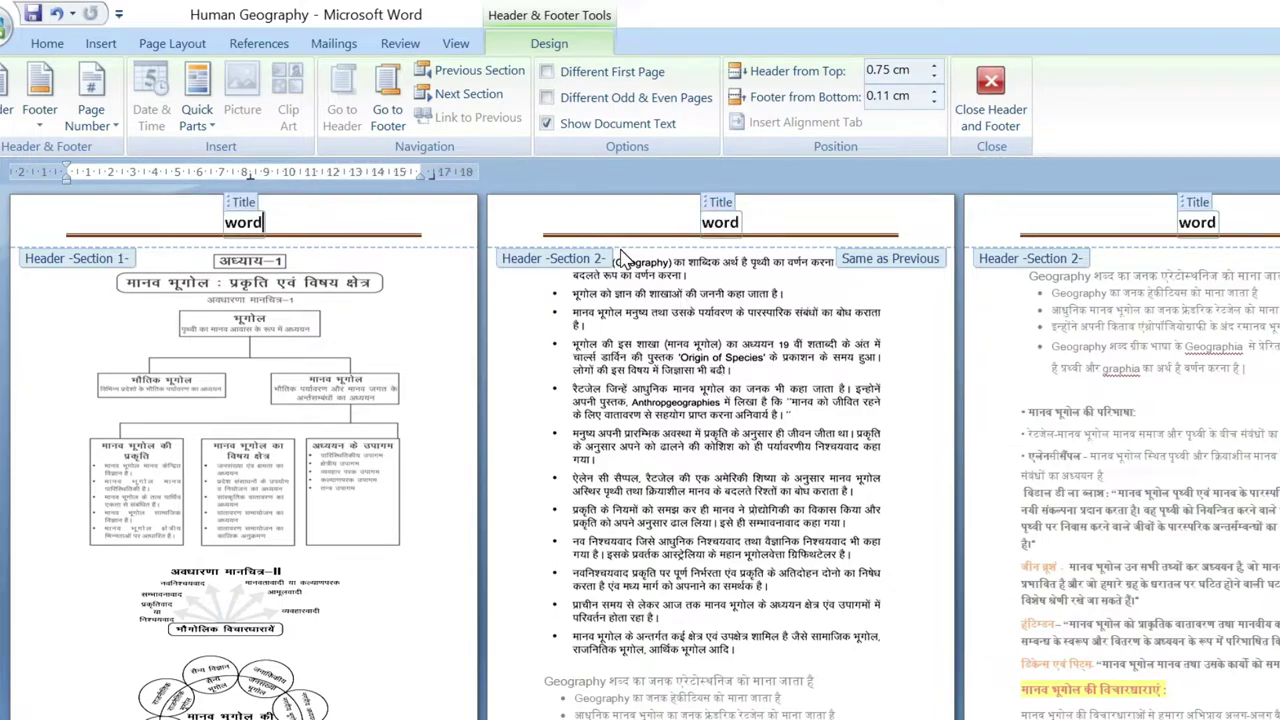
key("ctrl+z")
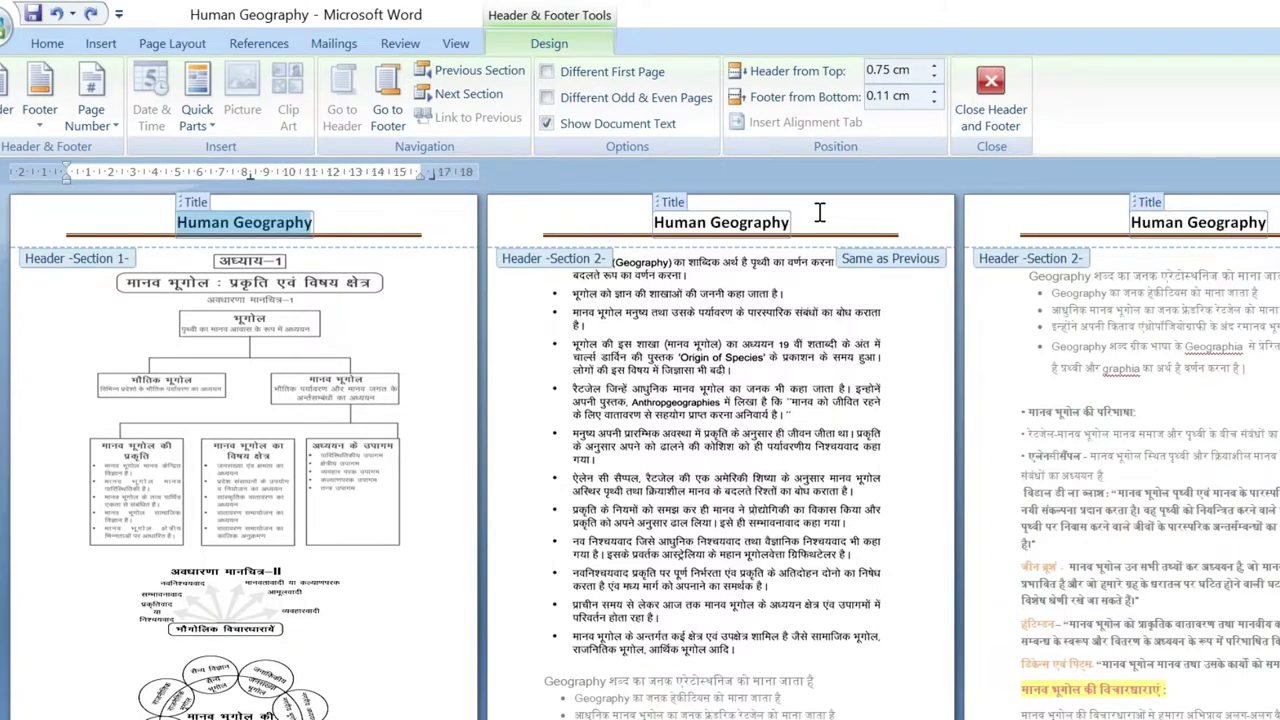
Unlink the page 2 header from section 1 and step between both section headers
left_click(840, 221)
left_click(445, 117)
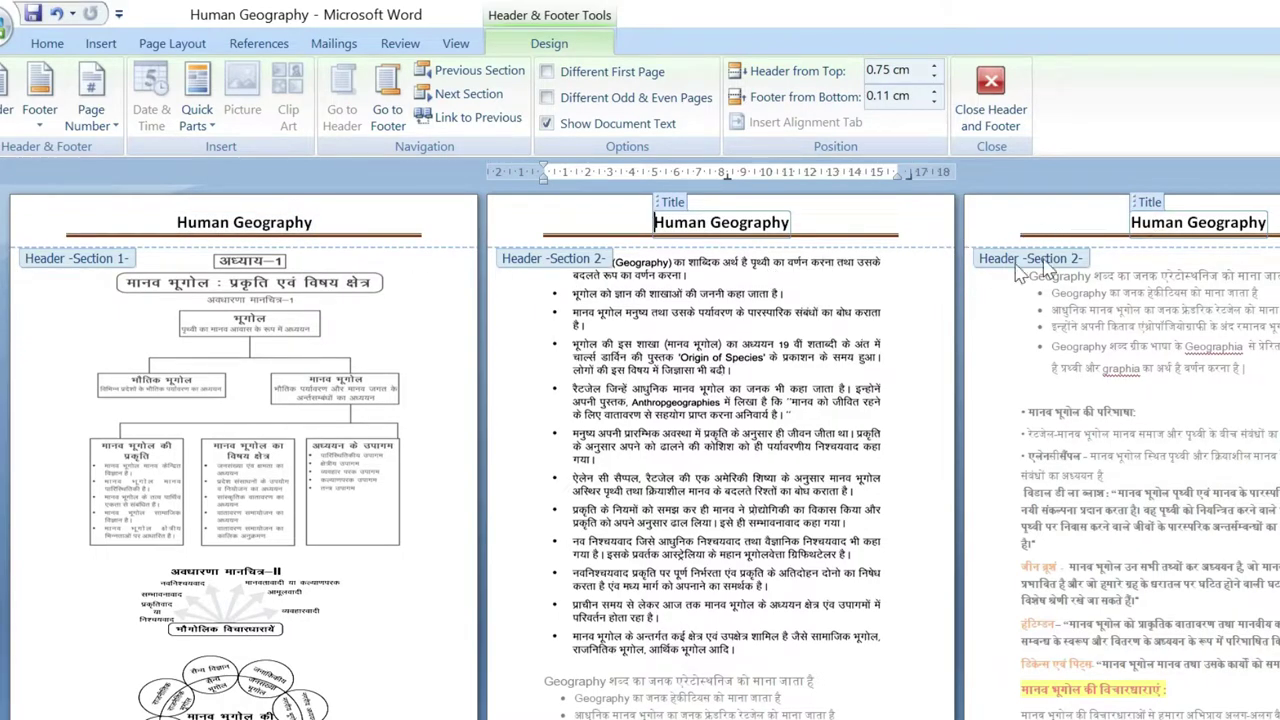
scroll(595, 560, "down", 5)
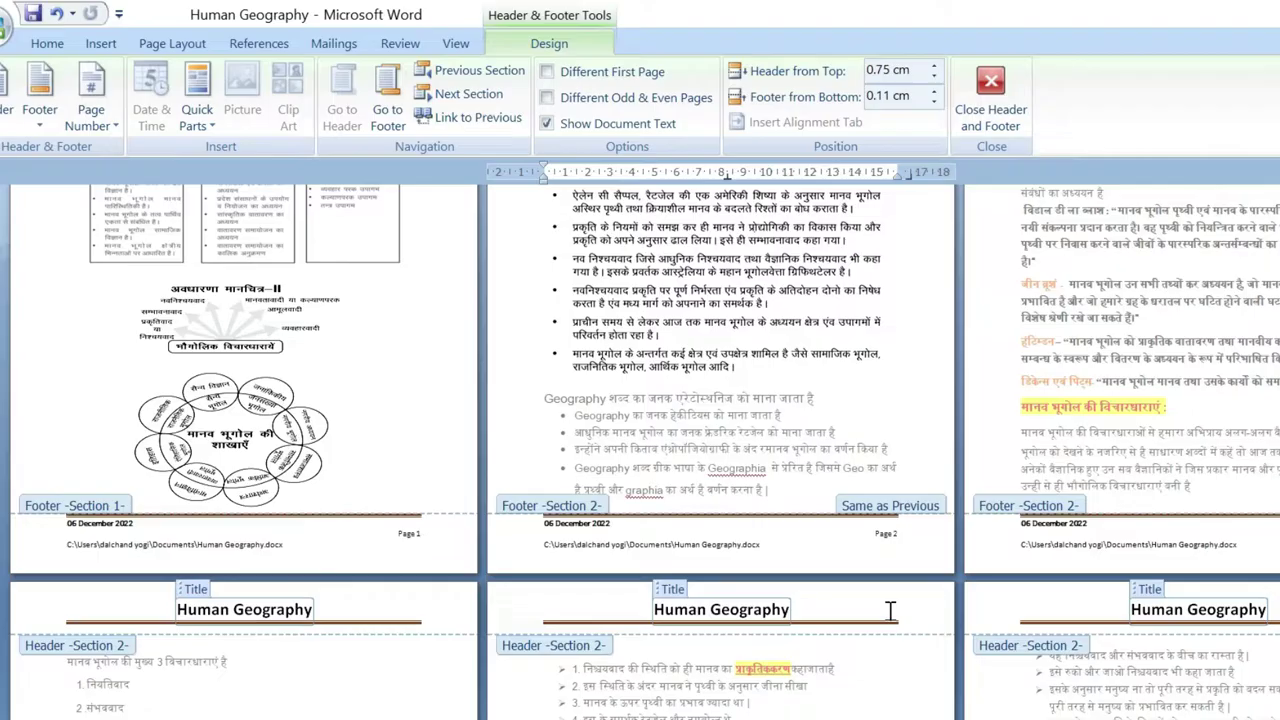
scroll(890, 610, "up", 5)
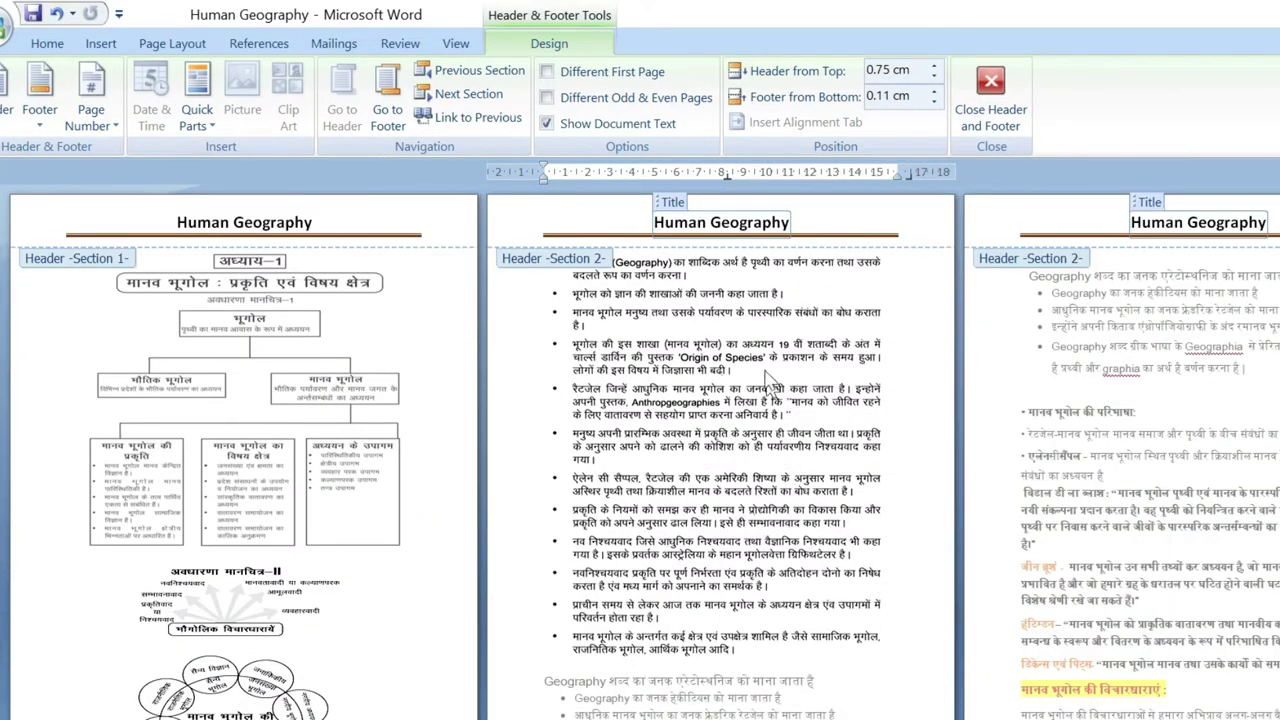
left_click(478, 76)
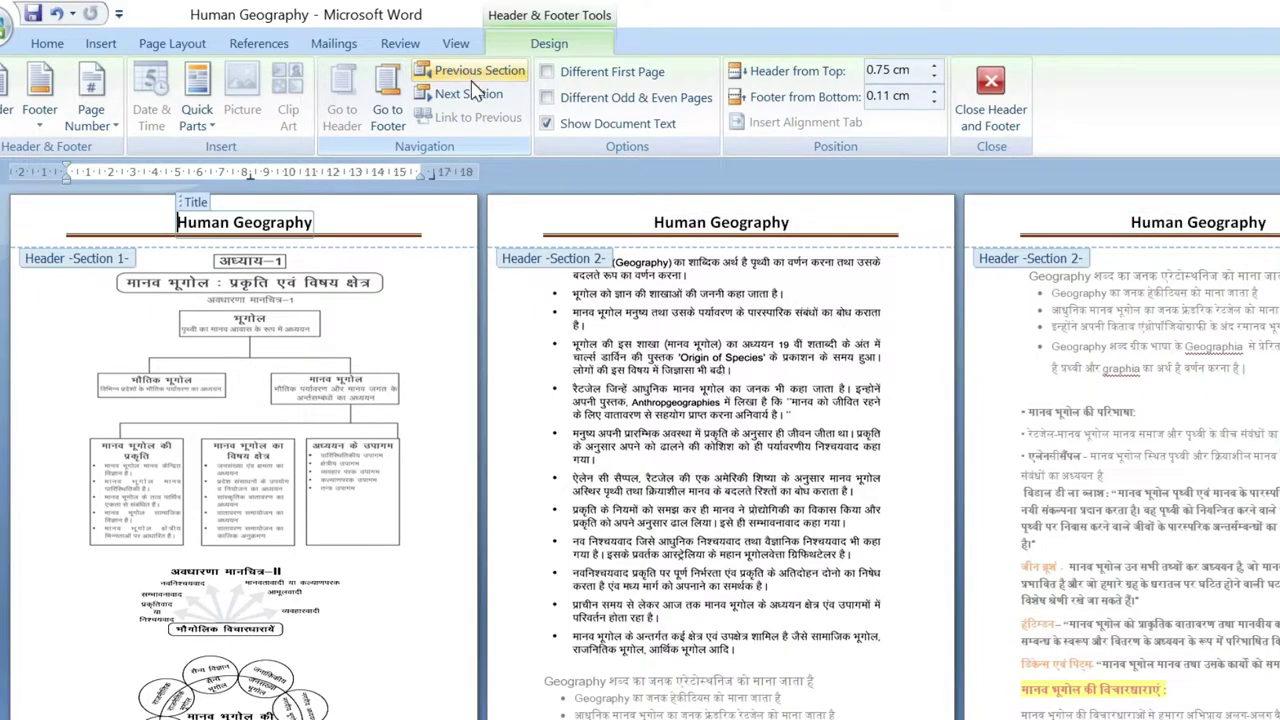
left_click(470, 93)
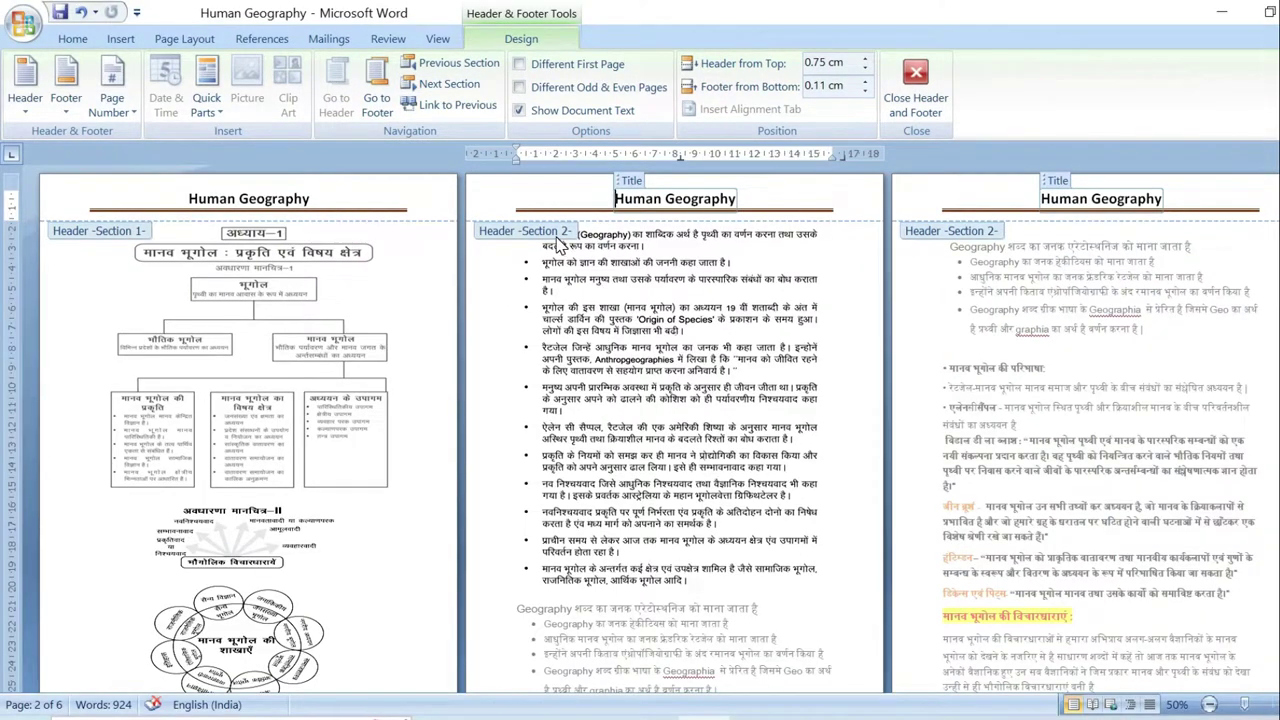
Scroll through the pages to review the footers, then reopen the page 1 header
left_click(925, 100)
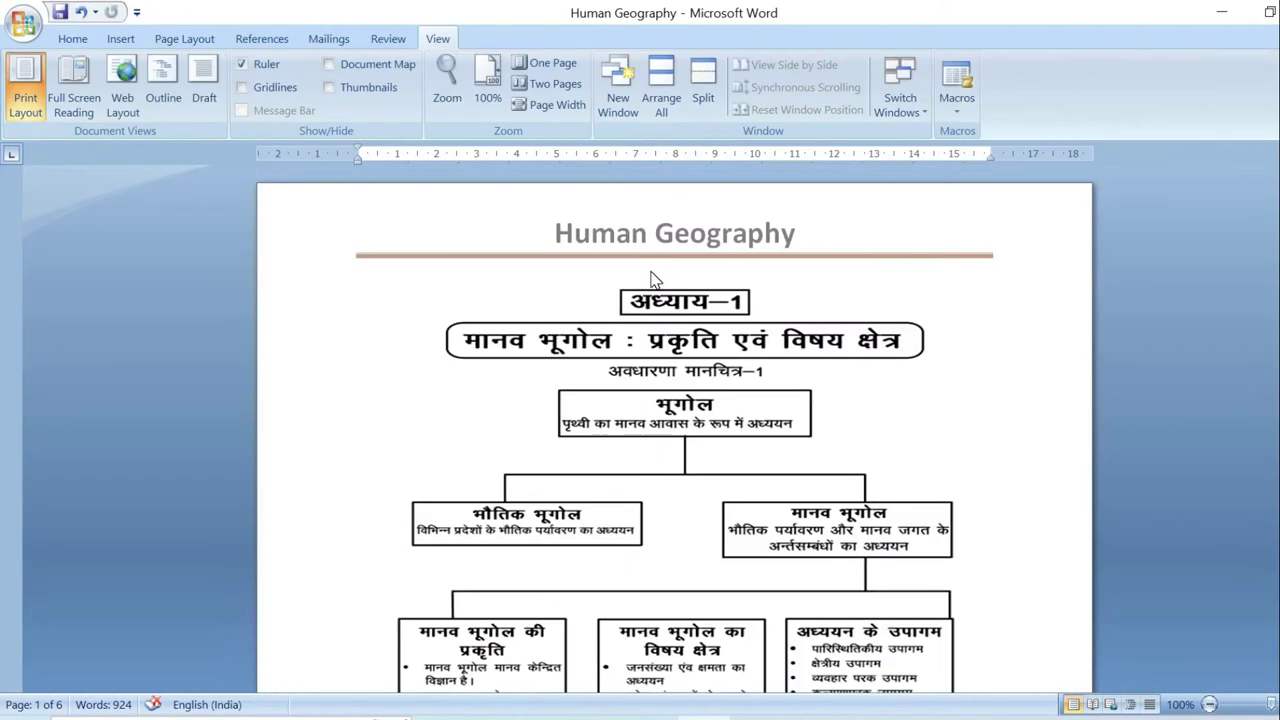
scroll(772, 322, "down", 10)
scroll(774, 374, "down", 3)
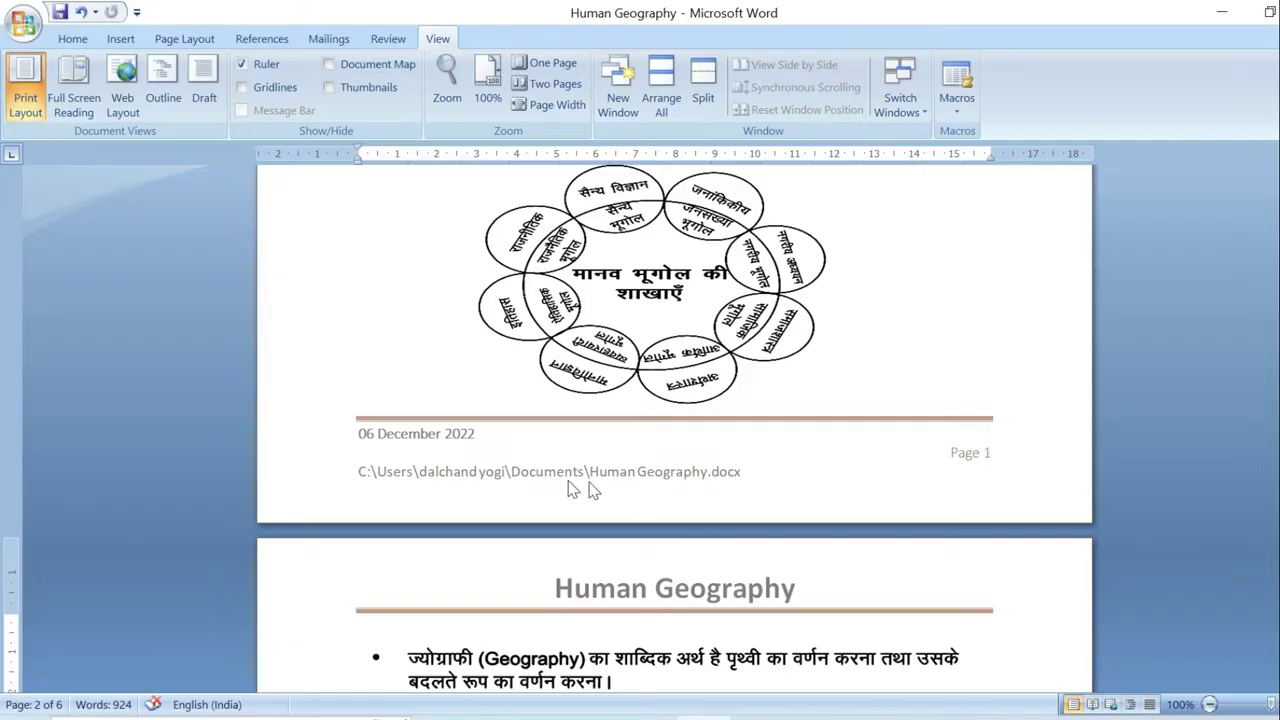
scroll(874, 458, "down", 11)
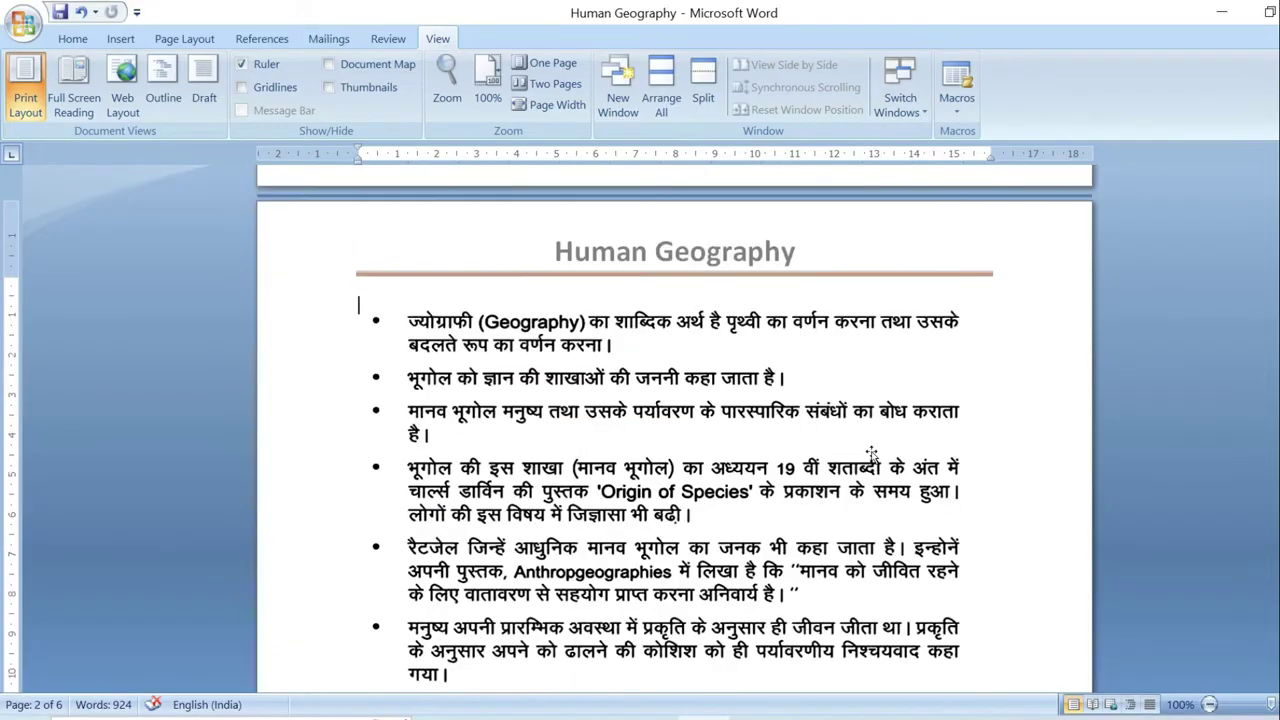
scroll(874, 455, "down", 7)
key("ctrl+Home")
double_click(757, 215)
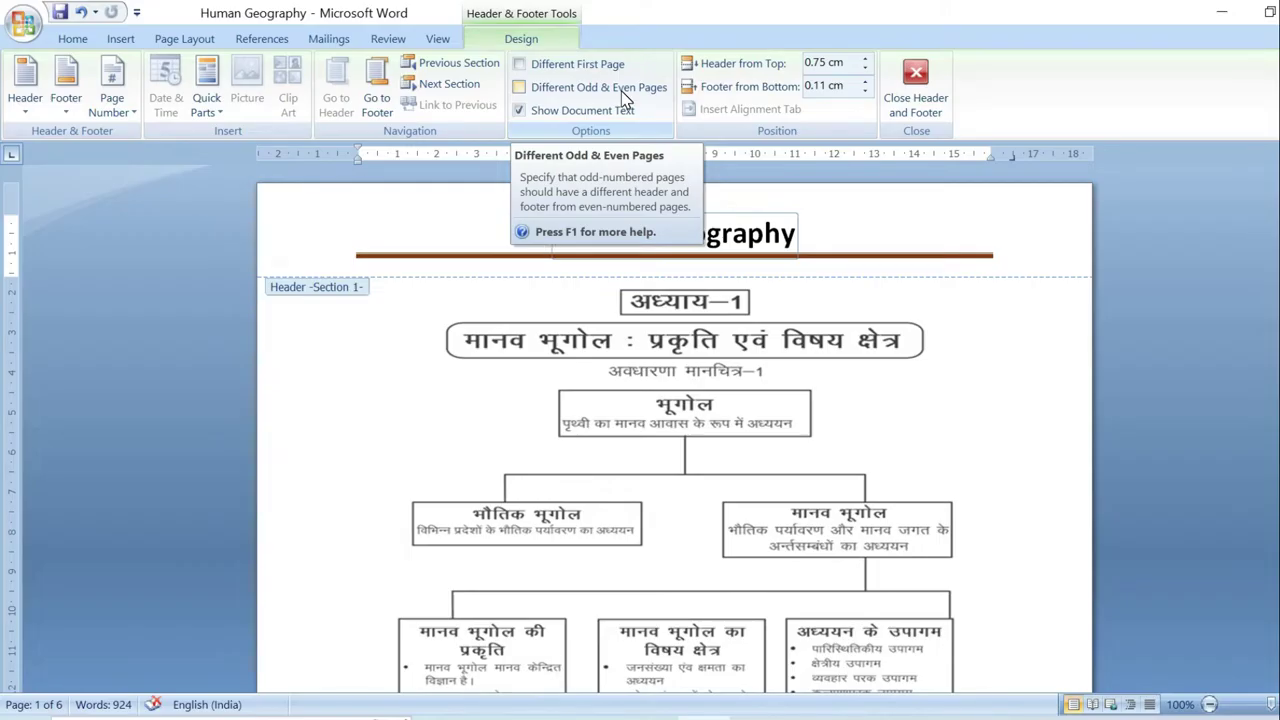
Briefly hide and reshow the body text to check the header, then resume editing page one's body
left_click(519, 113)
left_click(519, 112)
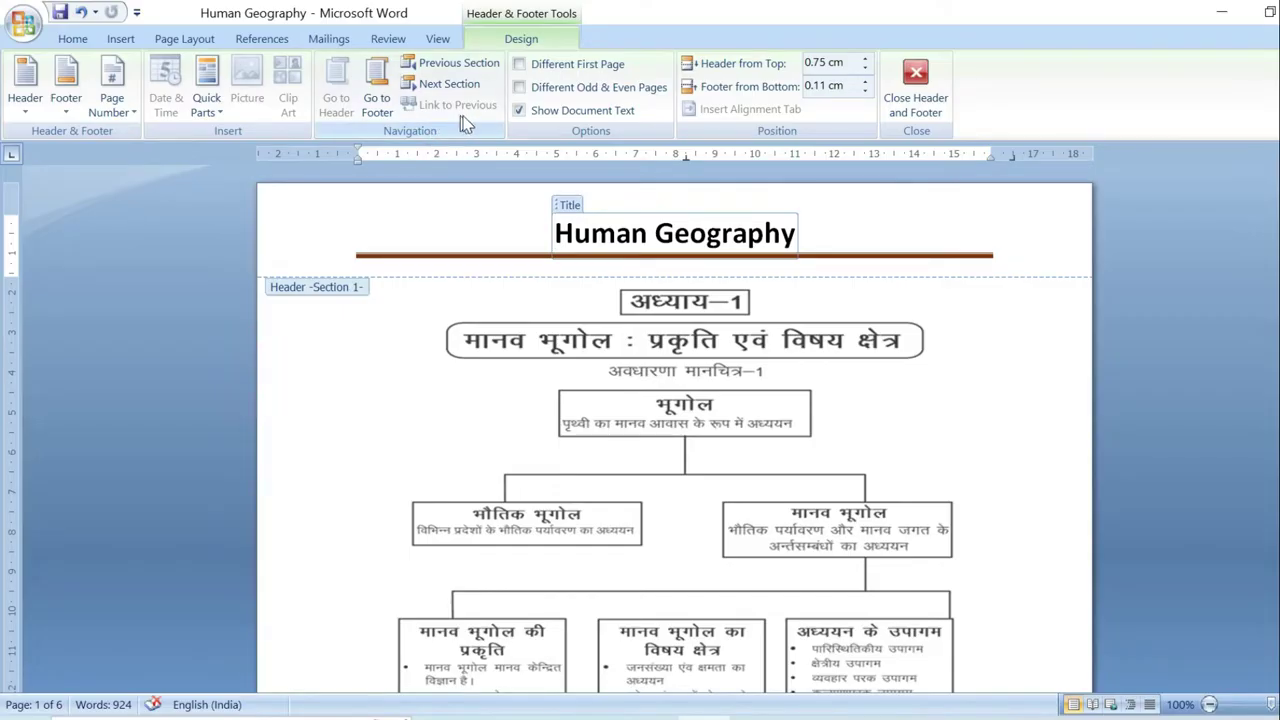
double_click(680, 292)
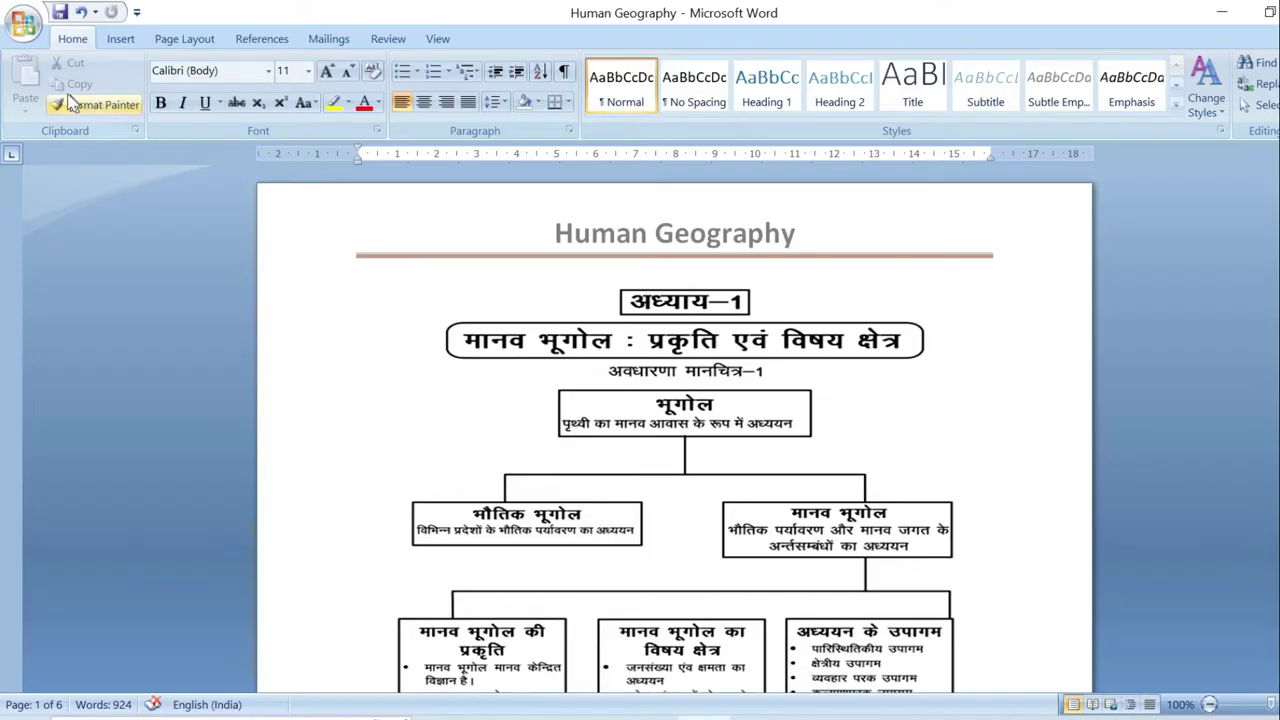
left_click(15, 30)
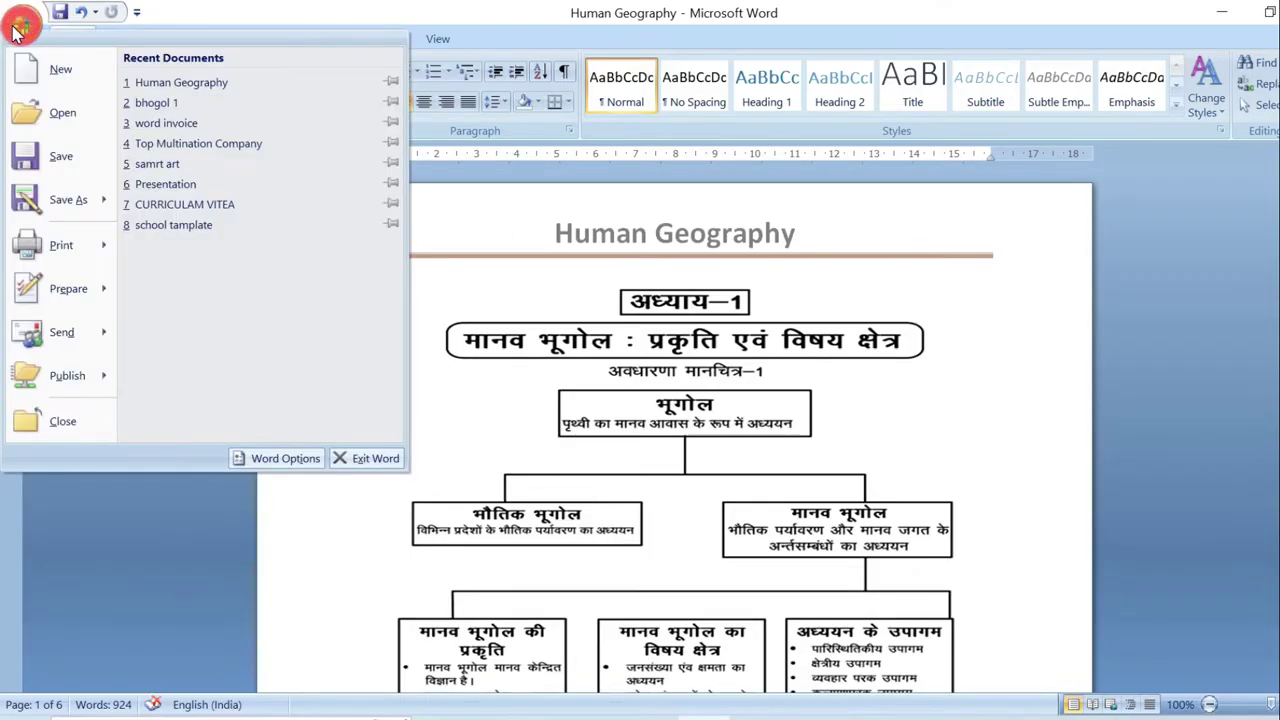
left_click(60, 250)
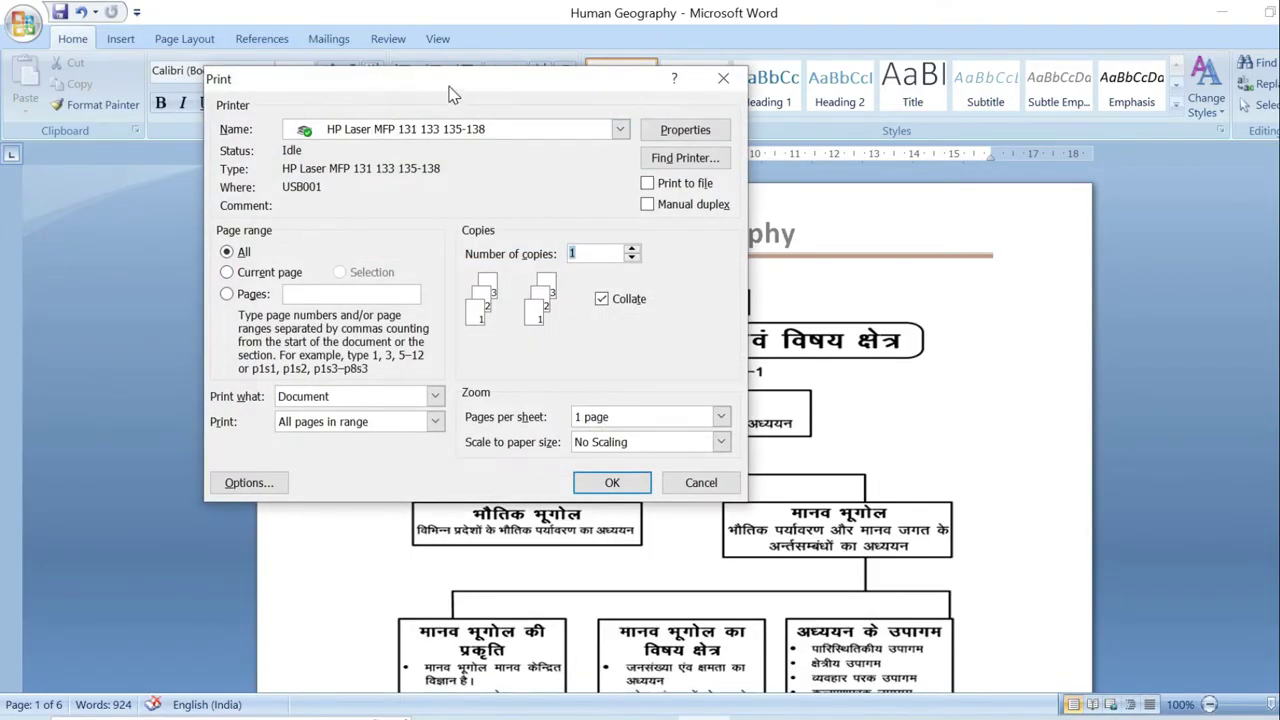
left_click_drag(448, 88, 409, 98)
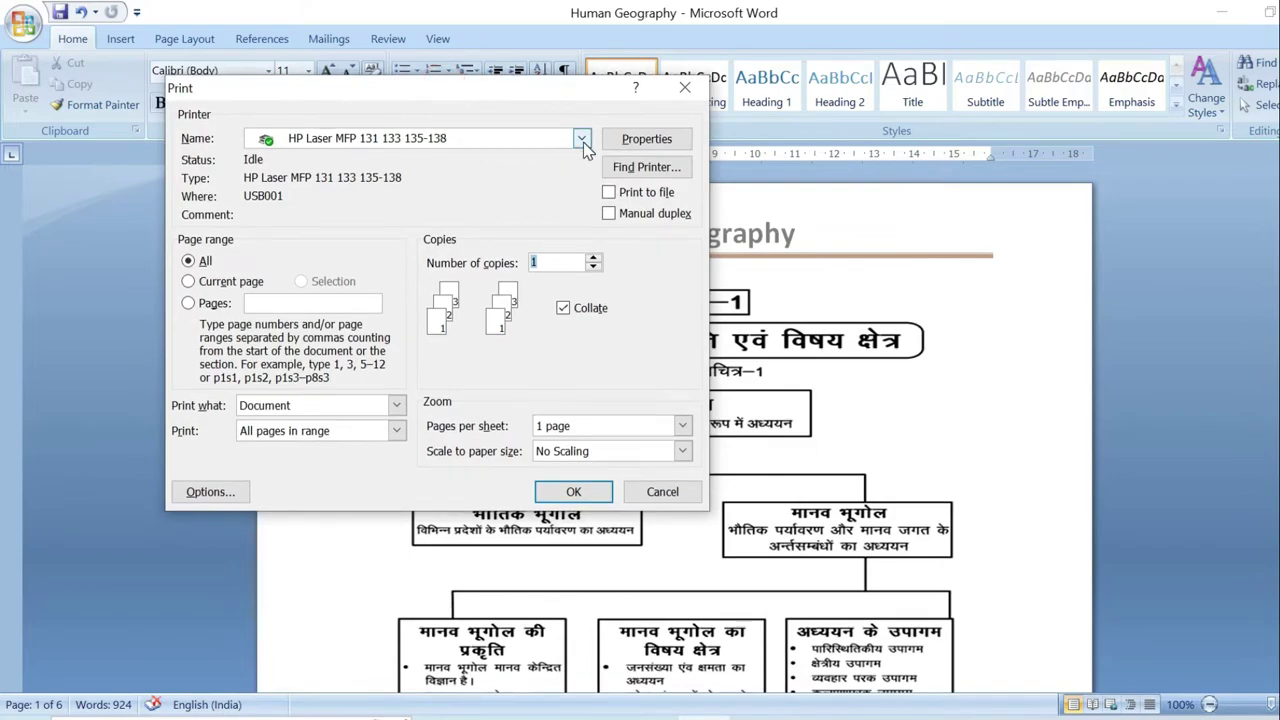
left_click(584, 146)
left_click(420, 180)
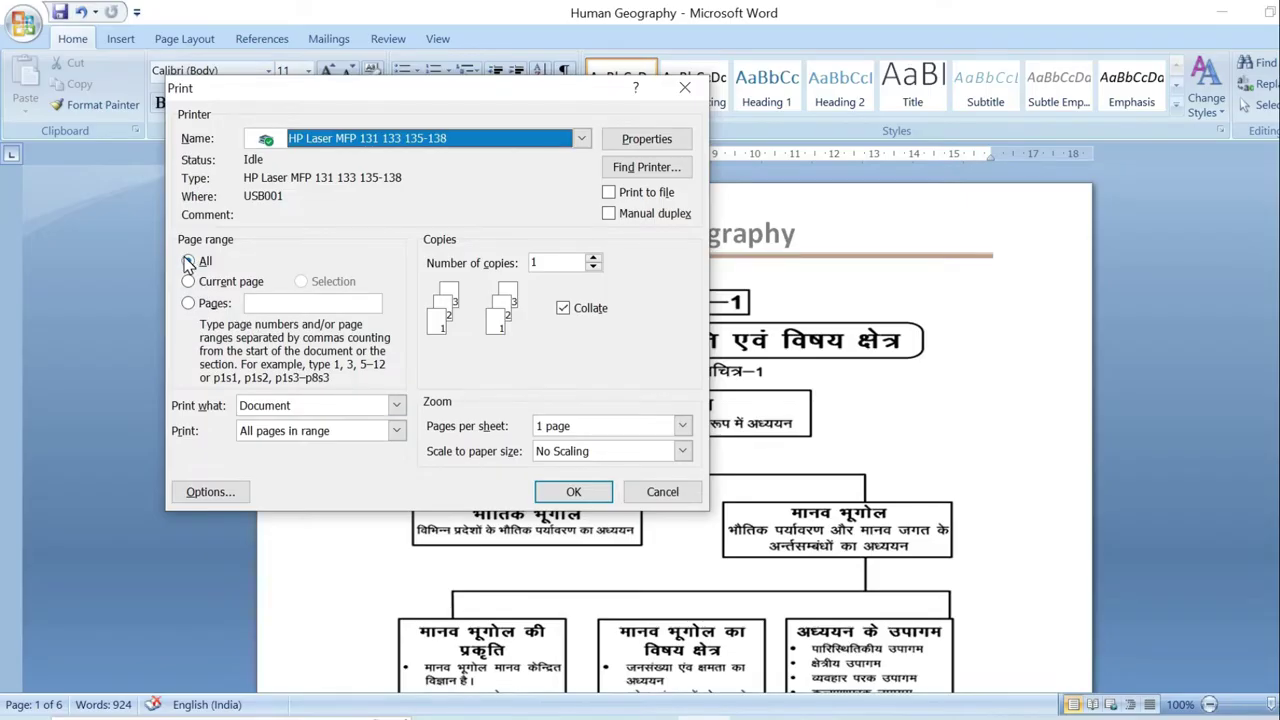
left_click(543, 262)
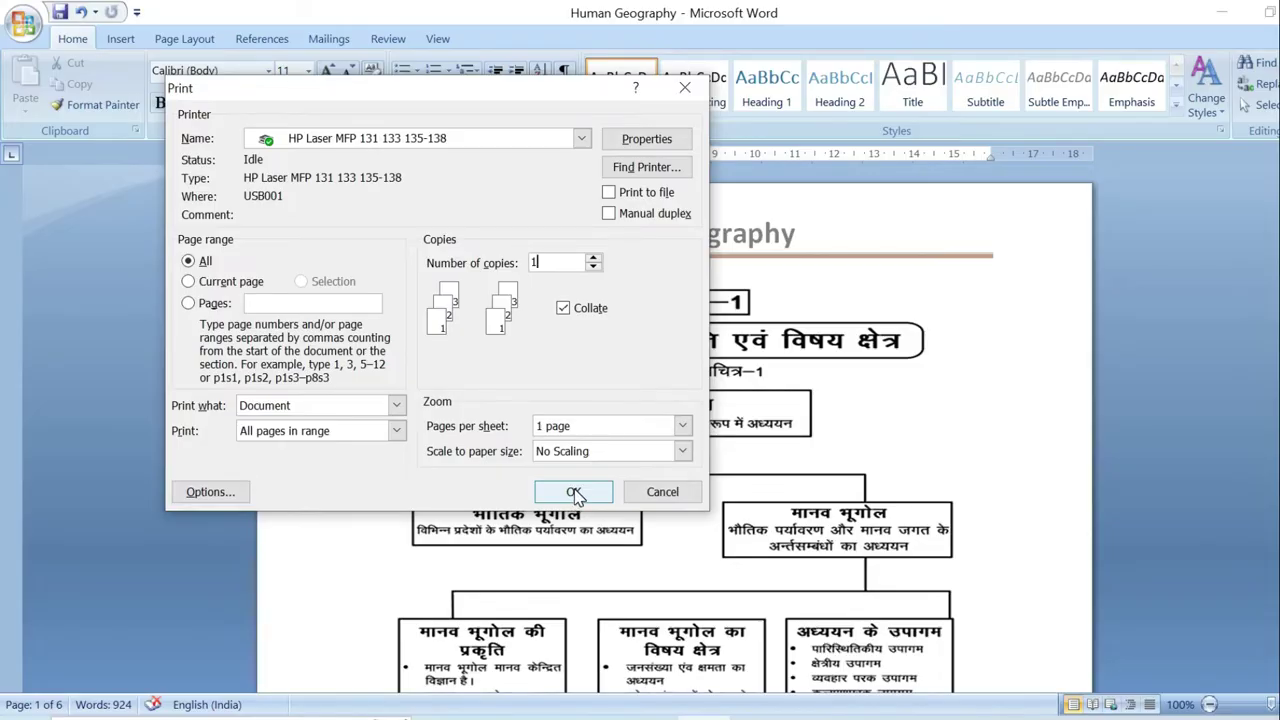
left_click(574, 494)
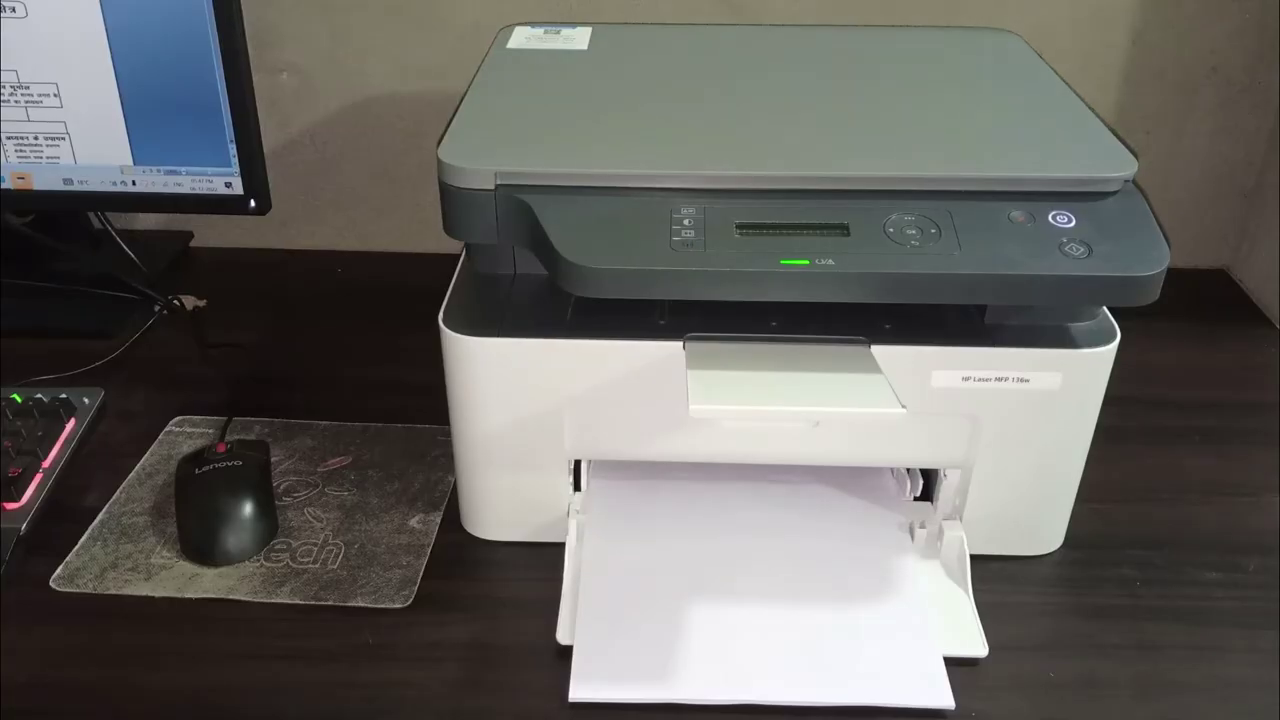